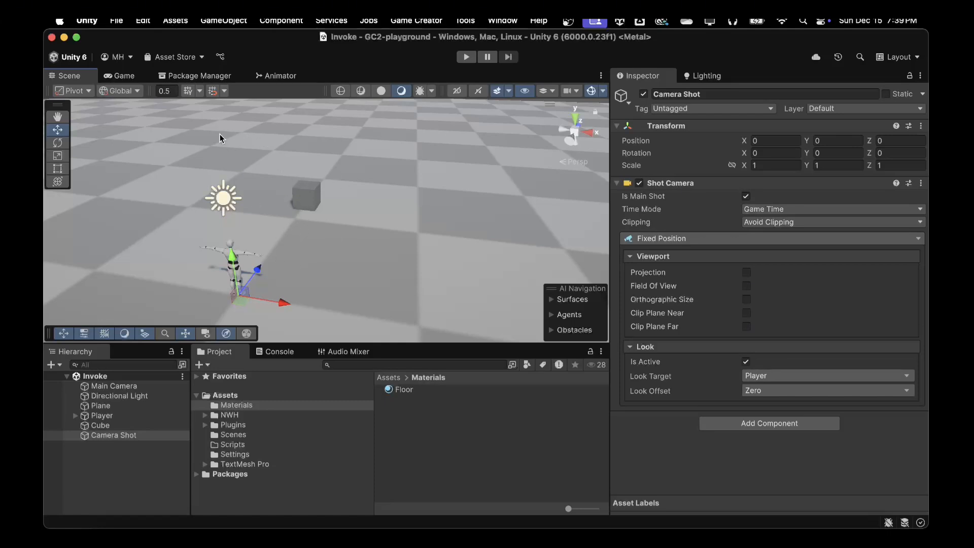
Import all files of the Mouse Cursor System PRO 1.0.1 package into the project, then return to the Scene view
click(201, 79)
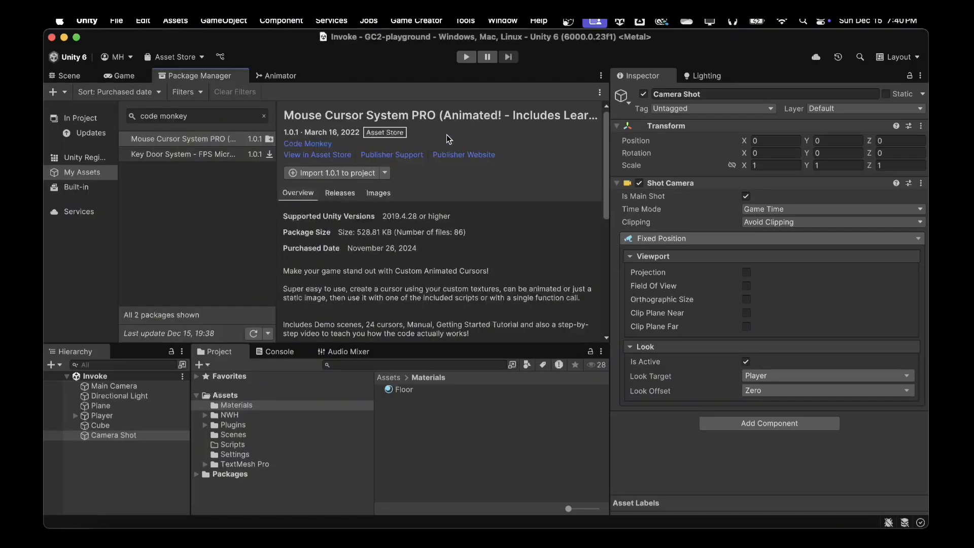
click(325, 173)
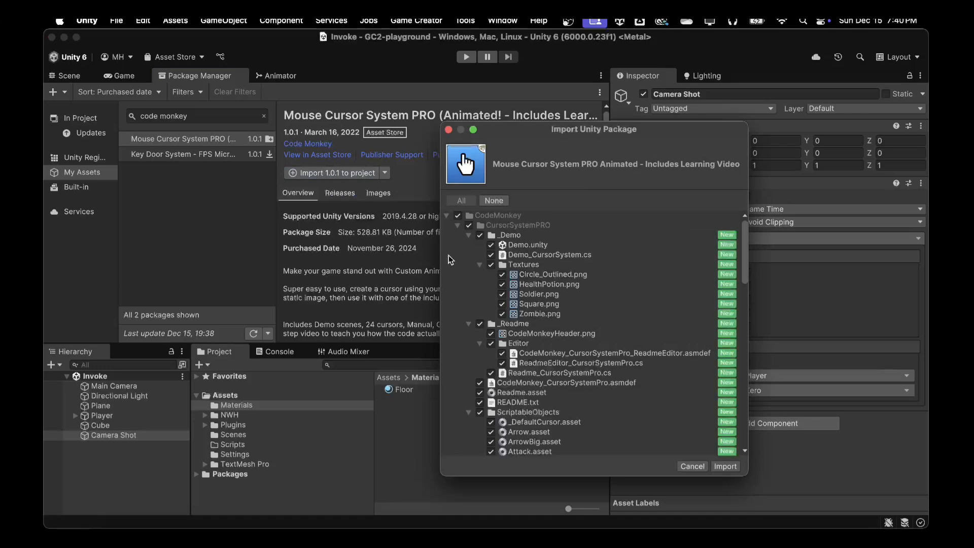
click(725, 467)
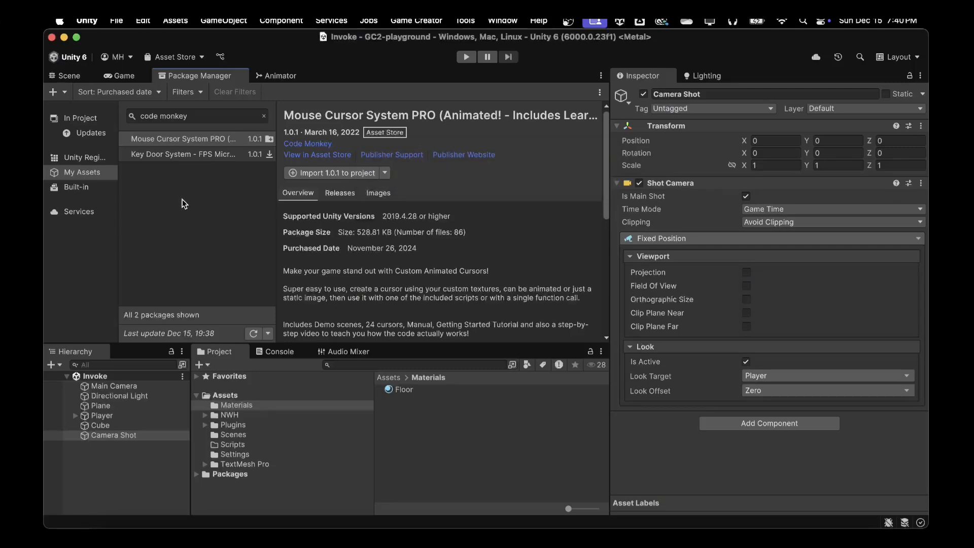
click(121, 72)
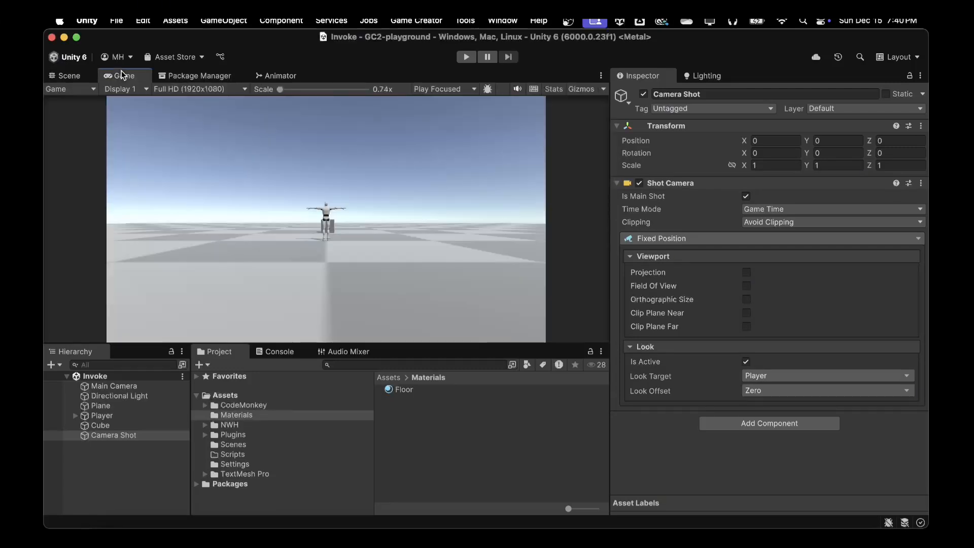
click(69, 76)
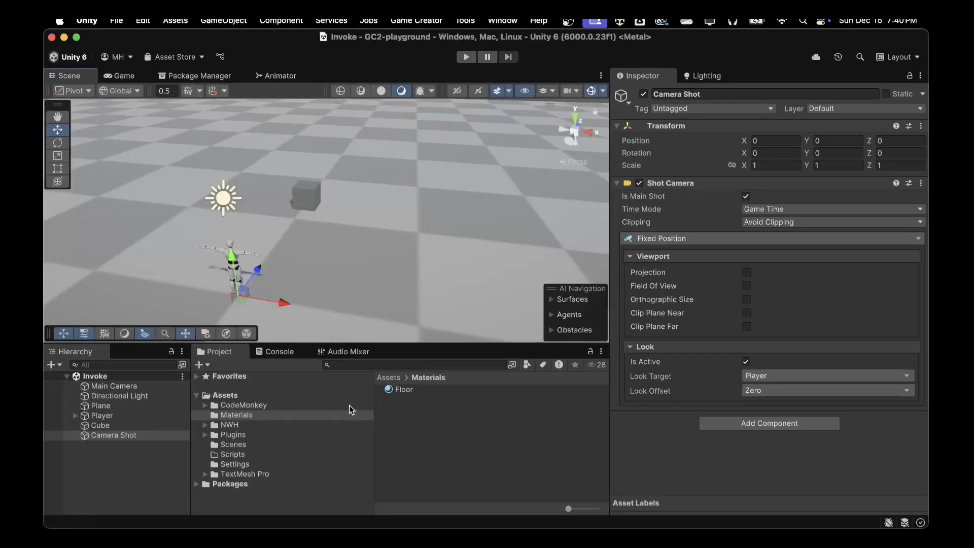
Expand the CodeMonkey folder in the project assets and open its CursorSystemPRO folder
click(233, 405)
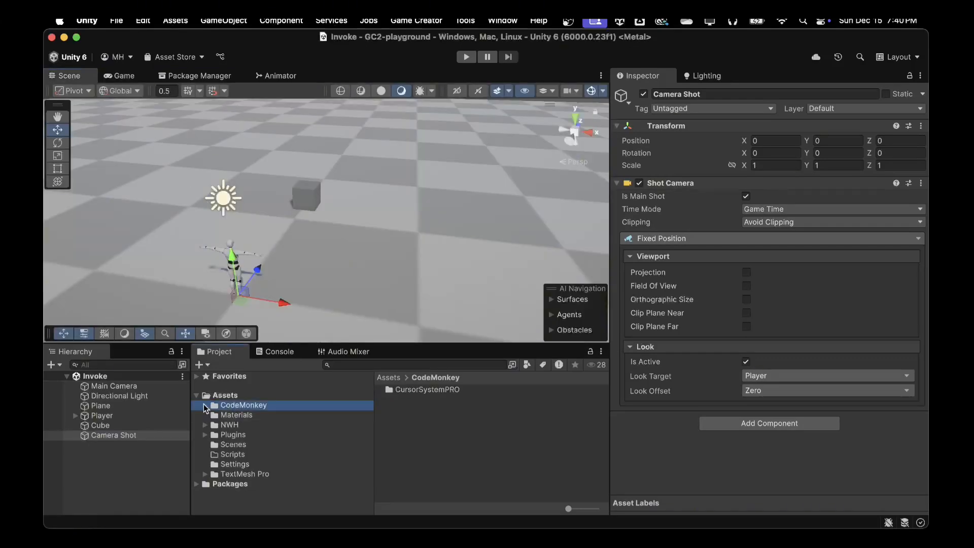
click(203, 404)
click(239, 416)
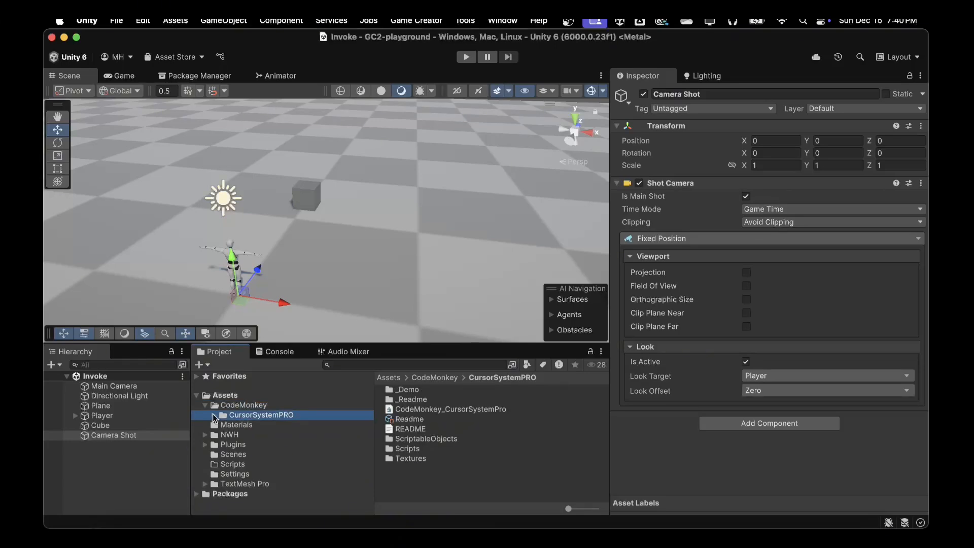
Create an empty game object in the Invoke scene and name it CursorSystem
click(52, 365)
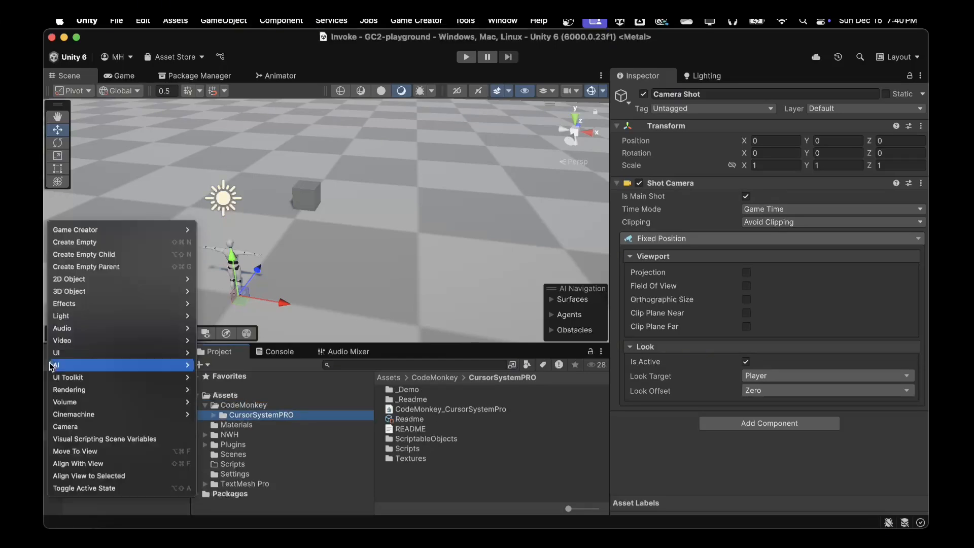
click(72, 241)
text(Ciur)
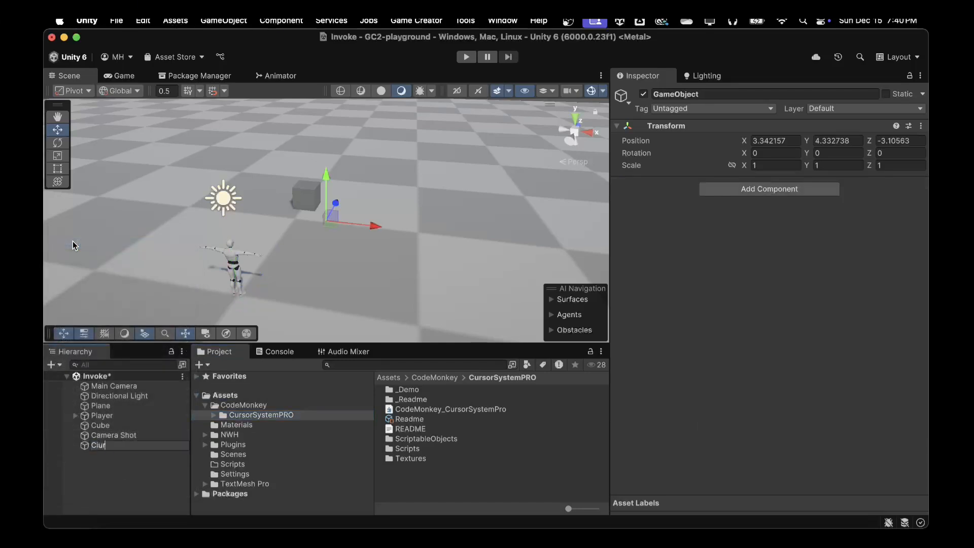
text(sorSs)
text(stem)
key(Return)
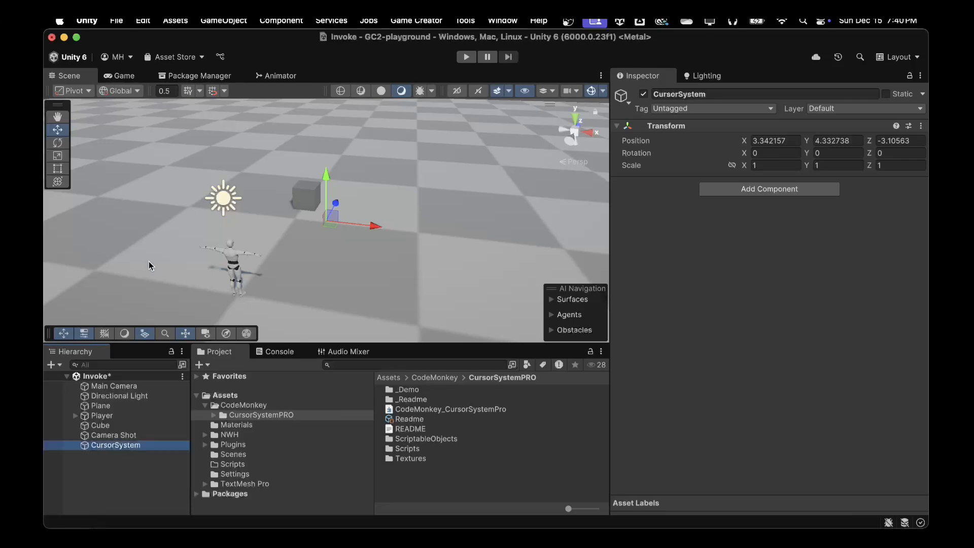
Attach the CursorSystem script from the CursorSystemPRO Scripts folder to the CursorSystem object
click(397, 449)
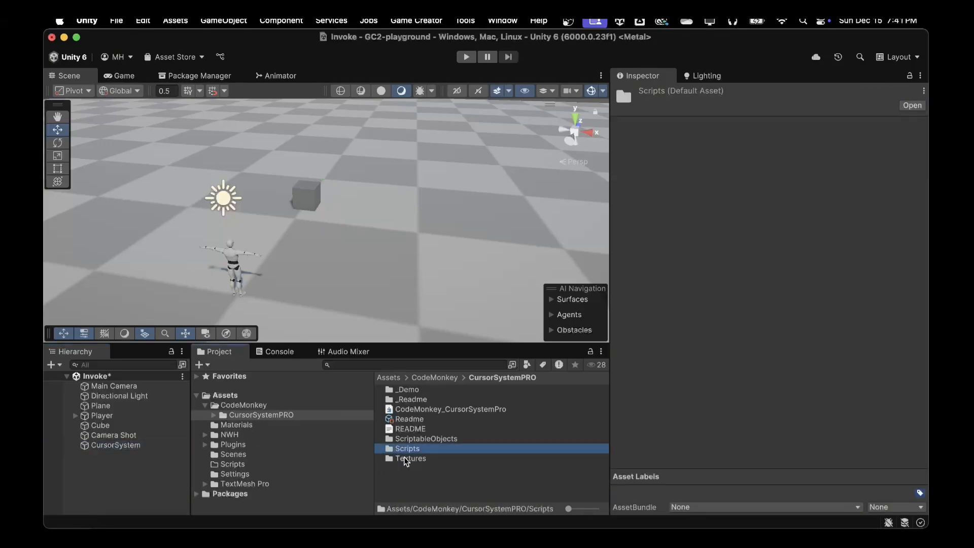
double_click(403, 450)
click(406, 409)
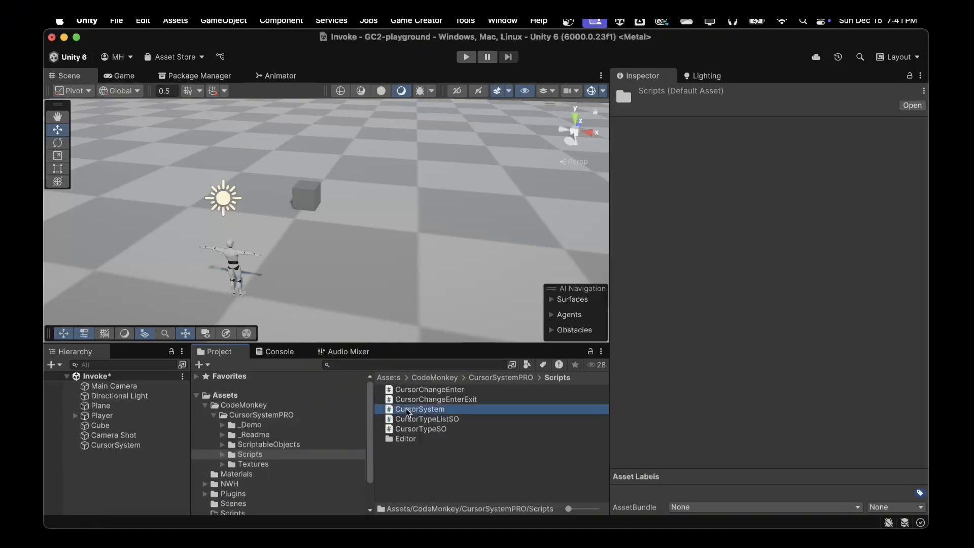
drag(406, 409, 105, 445)
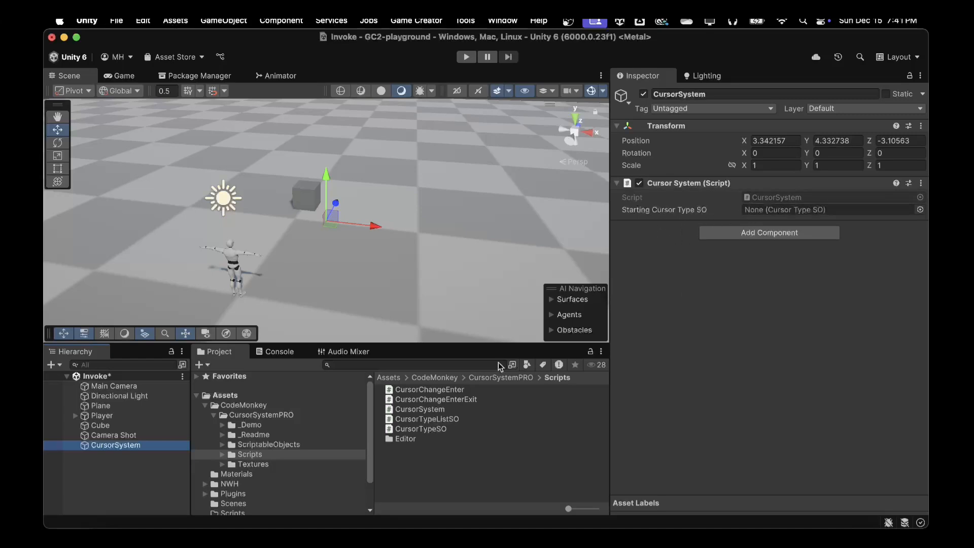
Assign the ArrowBig asset from the ScriptableObjects folder as the Starting Cursor Type SO of the Cursor System component
click(250, 445)
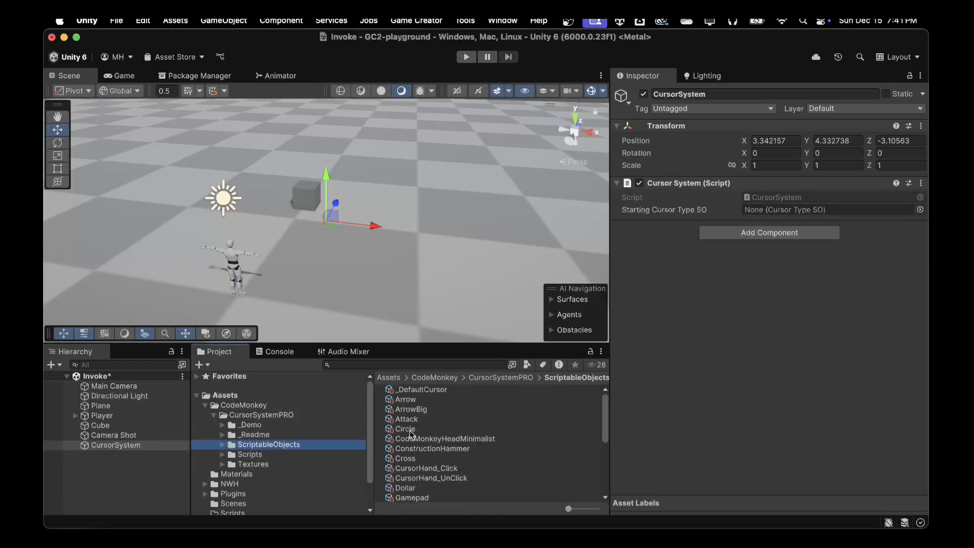
drag(409, 409, 718, 212)
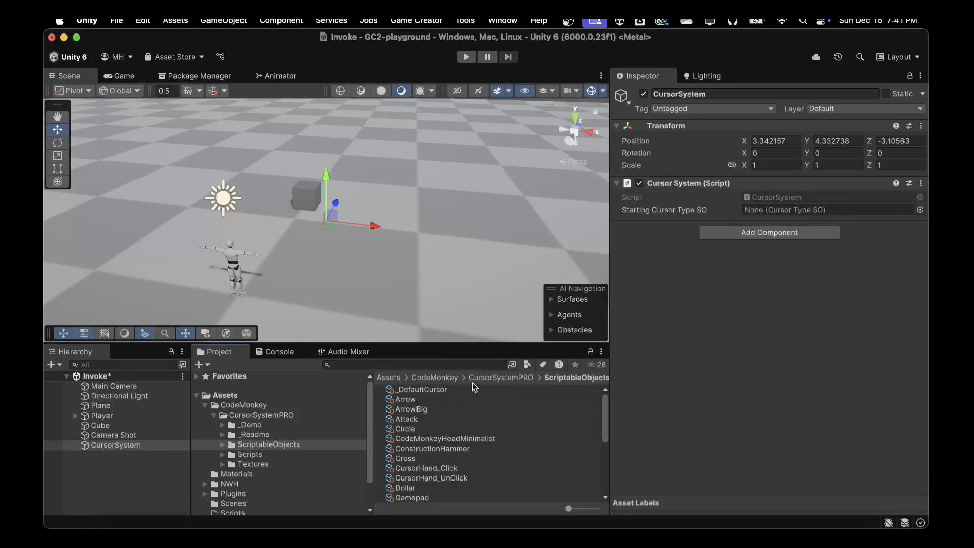
drag(412, 410, 753, 213)
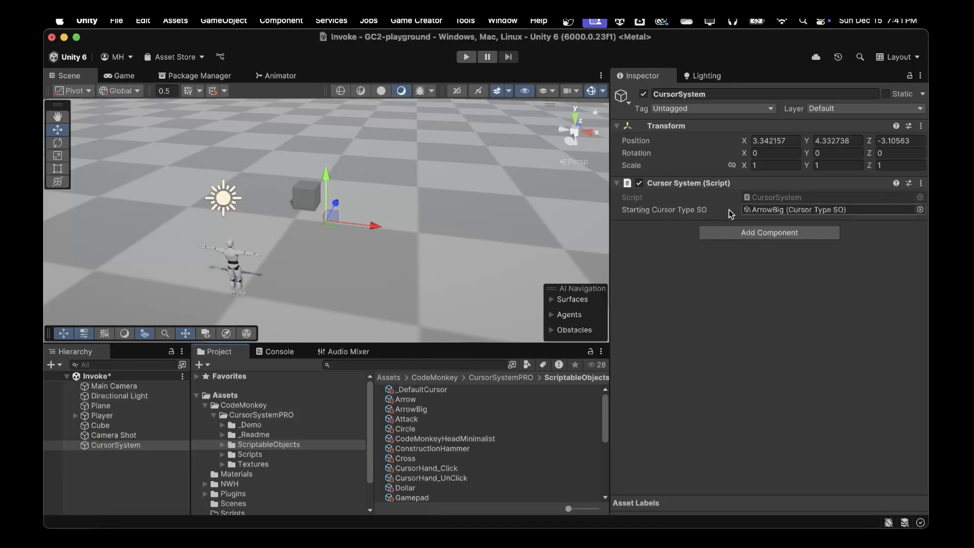
Add a Game Creator Trigger component to the Cube
click(307, 202)
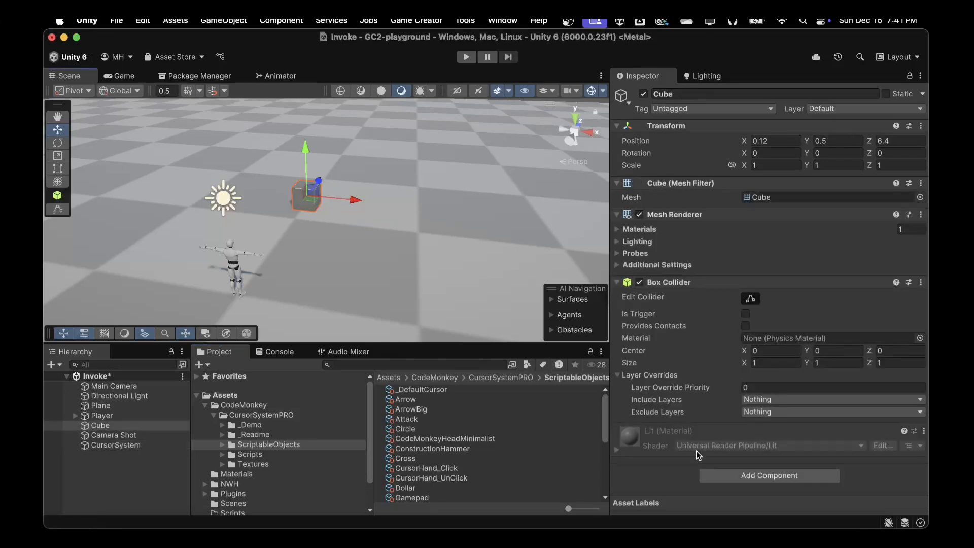
click(714, 475)
text(trig)
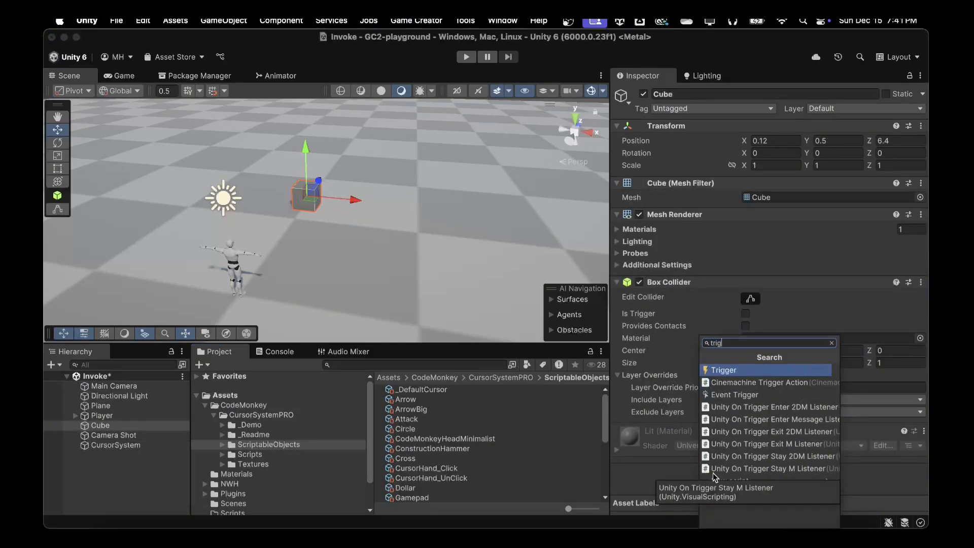
text(ger)
key(Return)
Set the Cube trigger's event to the Input event On Mouse over GameObject
scroll(715, 444, down, 2)
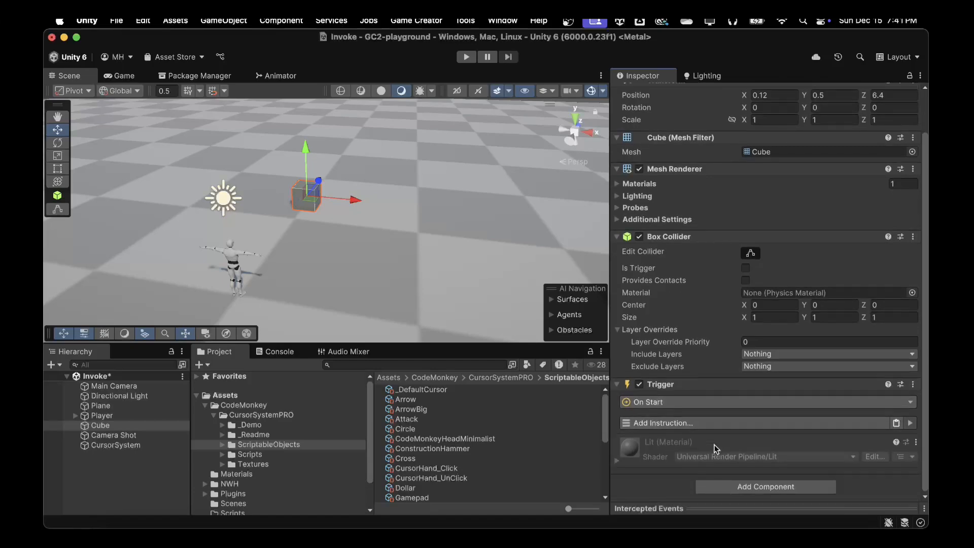
click(670, 402)
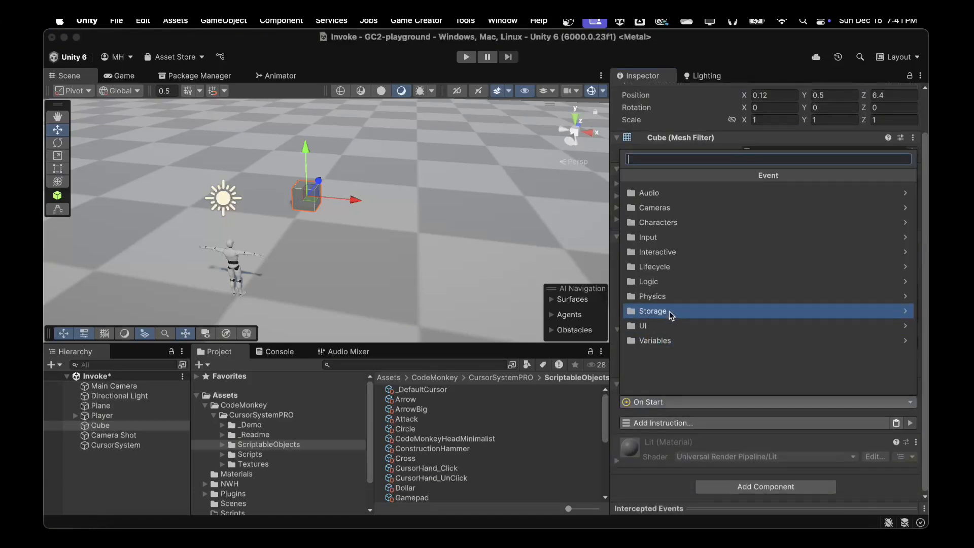
click(662, 237)
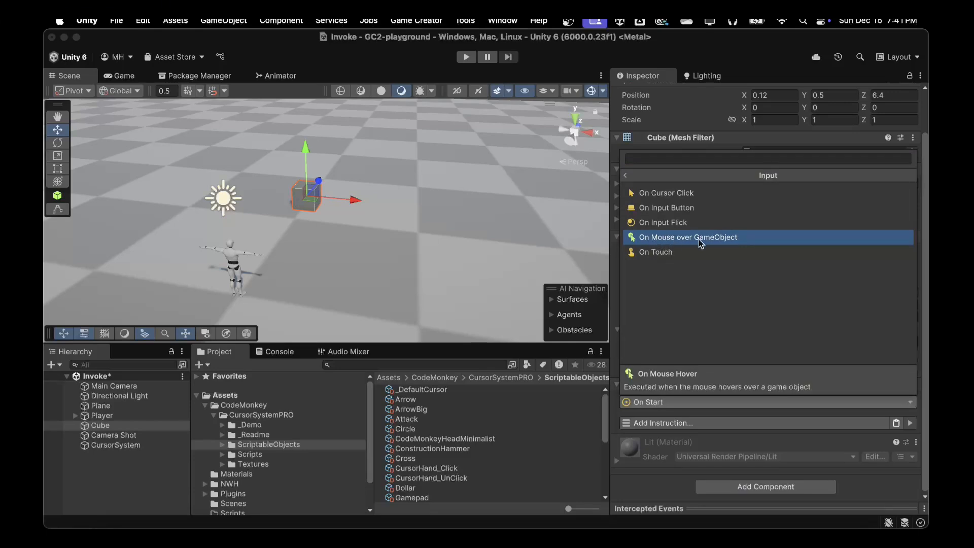
click(669, 239)
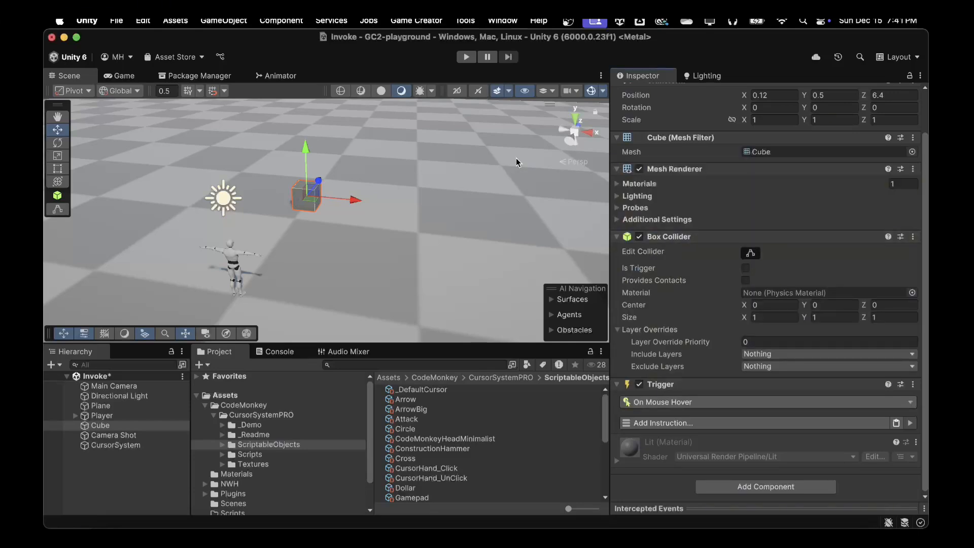
Look up the On Mouse Hover event in the Game Creator Hub, then close the hub
click(416, 22)
click(427, 88)
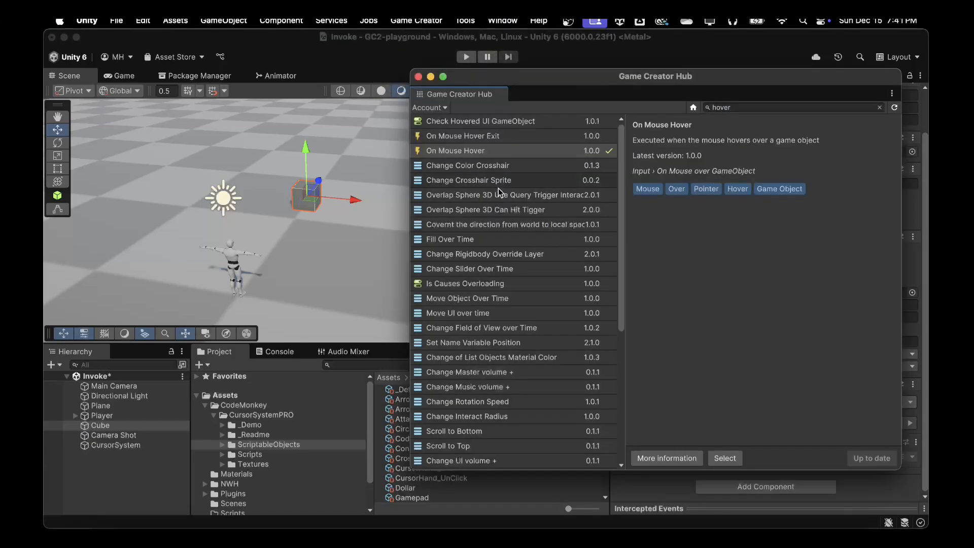
click(419, 77)
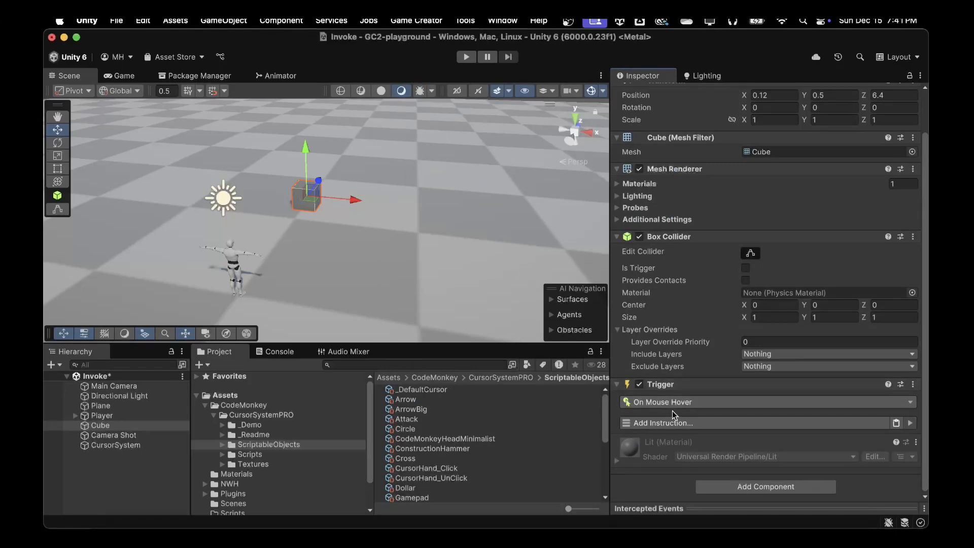
Add an Invoke Method instruction to the Cube's On Mouse Hover trigger
click(688, 423)
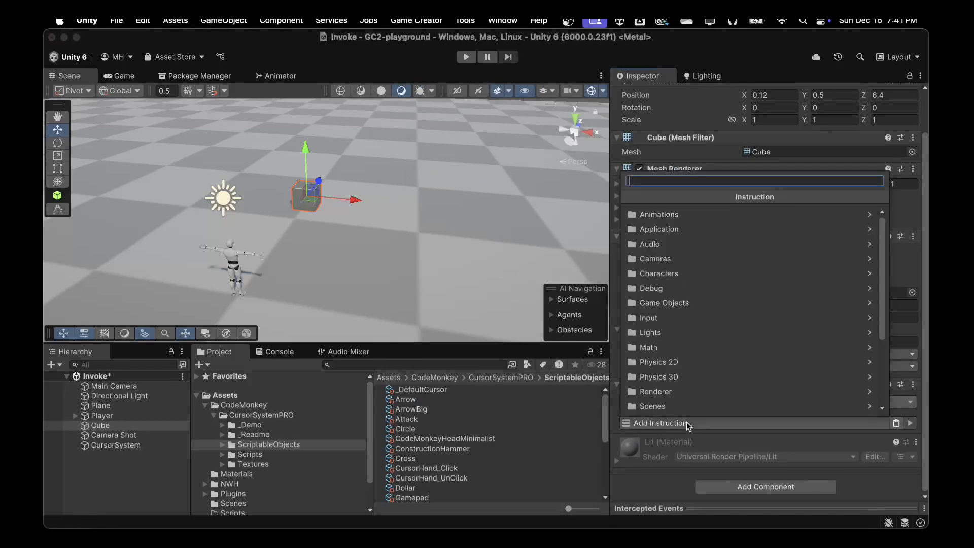
text(ij)
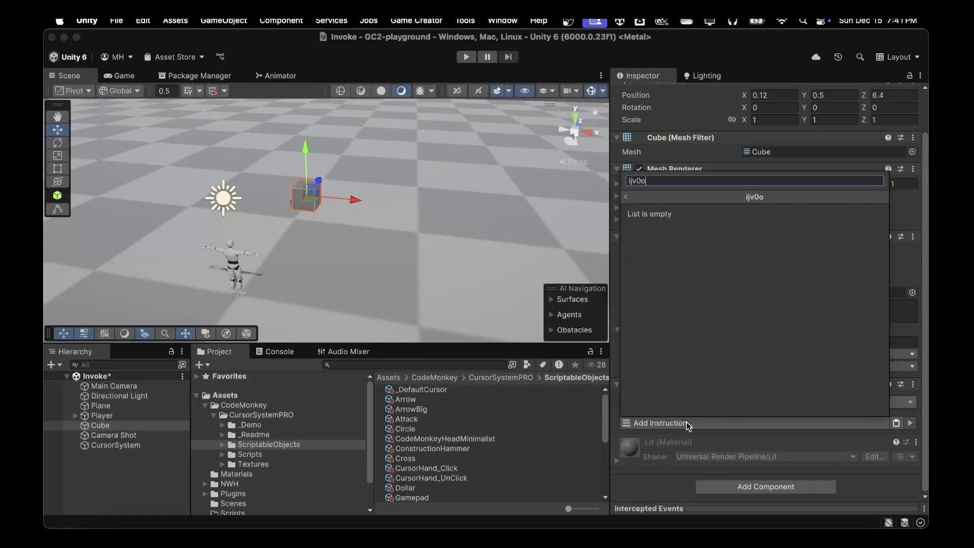
key(BackSpace)
text(nv)
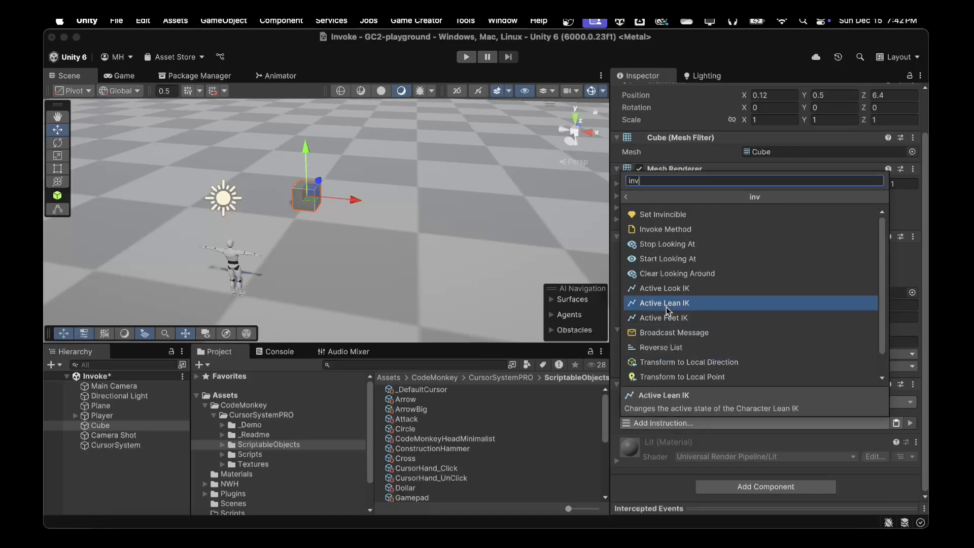
click(666, 230)
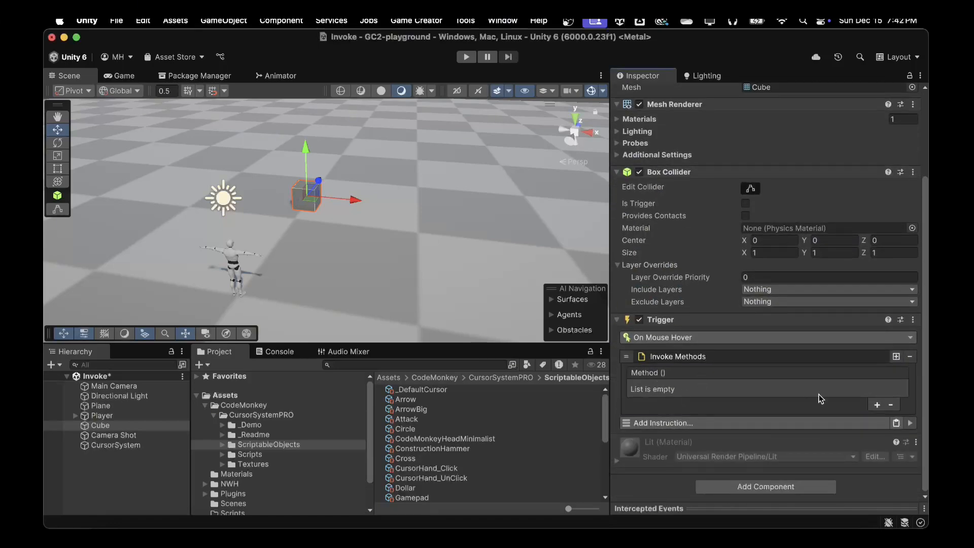
Add a method entry to the Invoke Methods instruction that calls SetActiveCursorTypeSO on the CursorSystem object
click(878, 405)
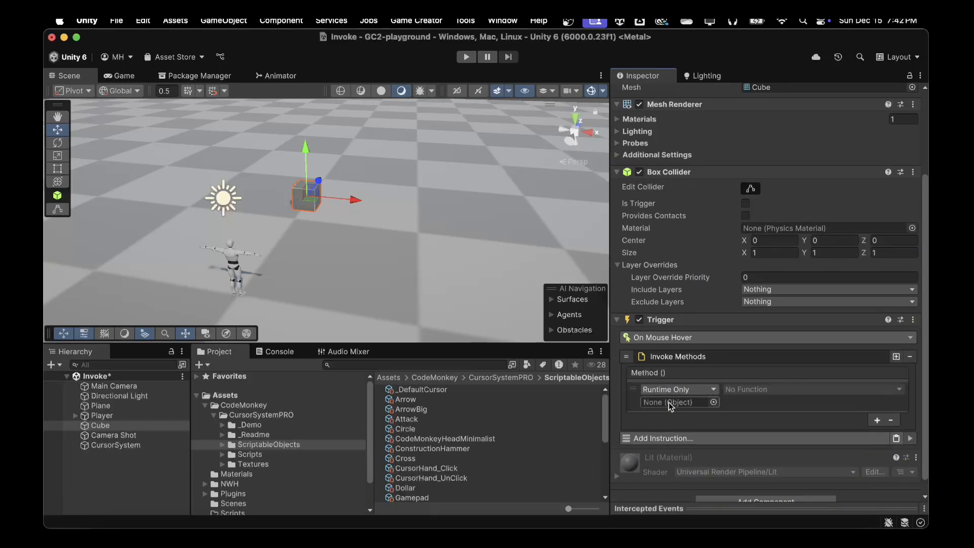
click(111, 447)
drag(110, 450, 652, 405)
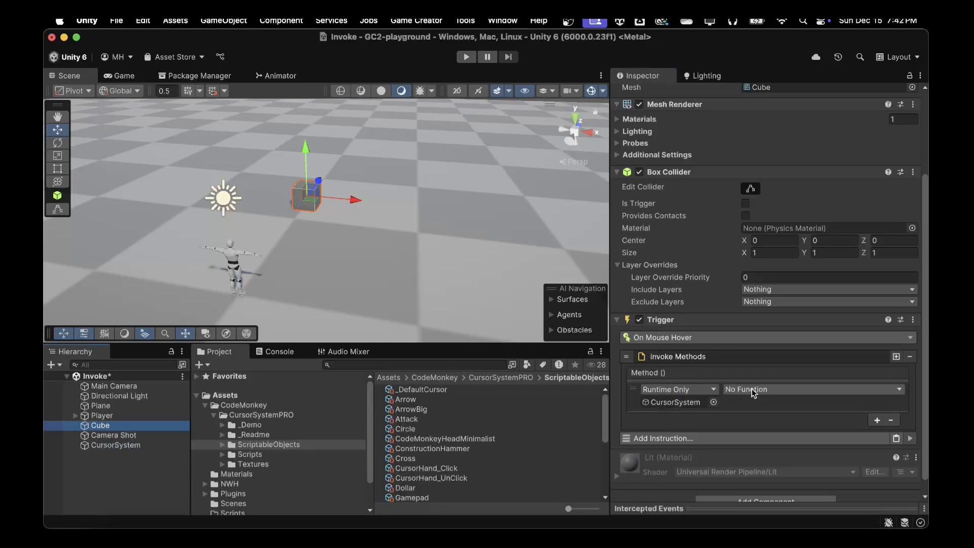
click(753, 393)
mouse_move(756, 450)
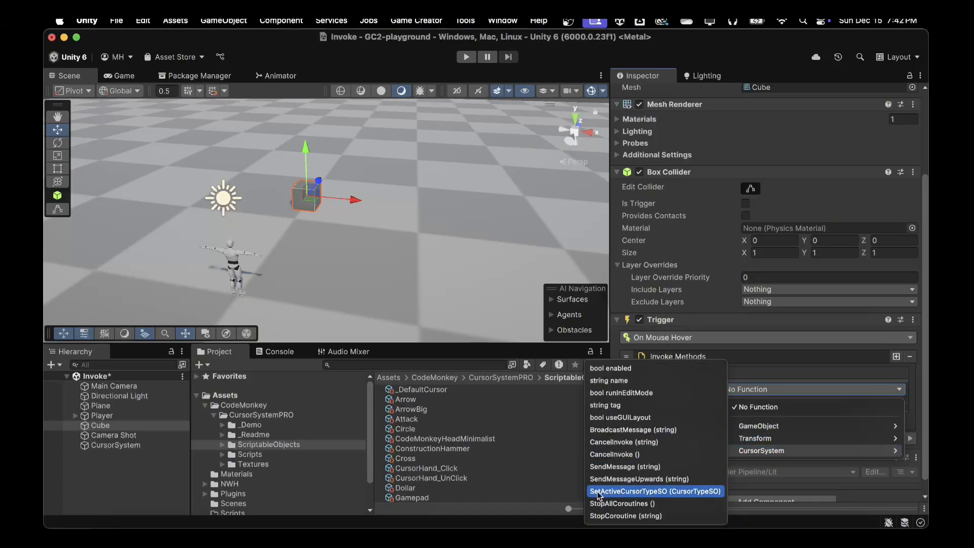
click(662, 491)
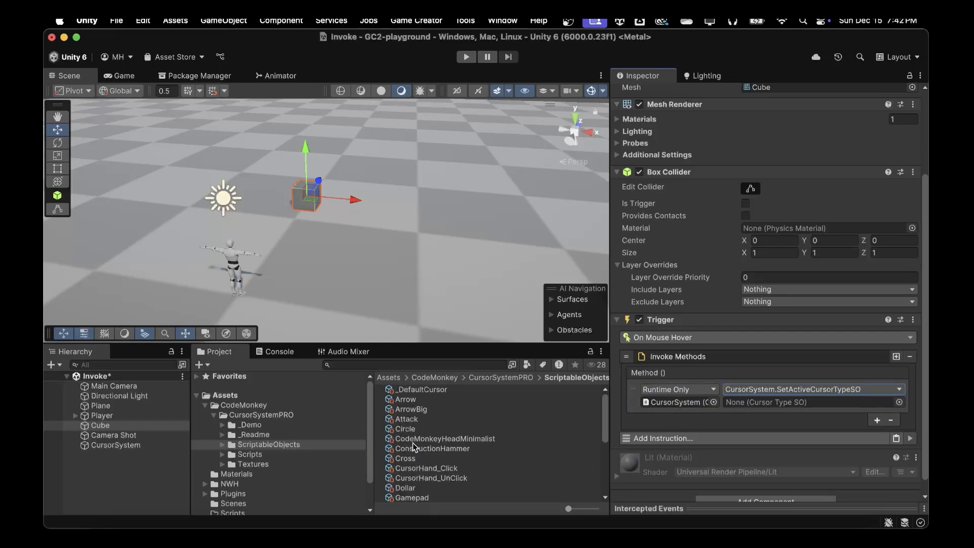
Assign the Grab cursor asset as the SetActiveCursorTypeSO argument in the Cube's hover trigger
scroll(412, 444, down, 4)
scroll(413, 444, down, 4)
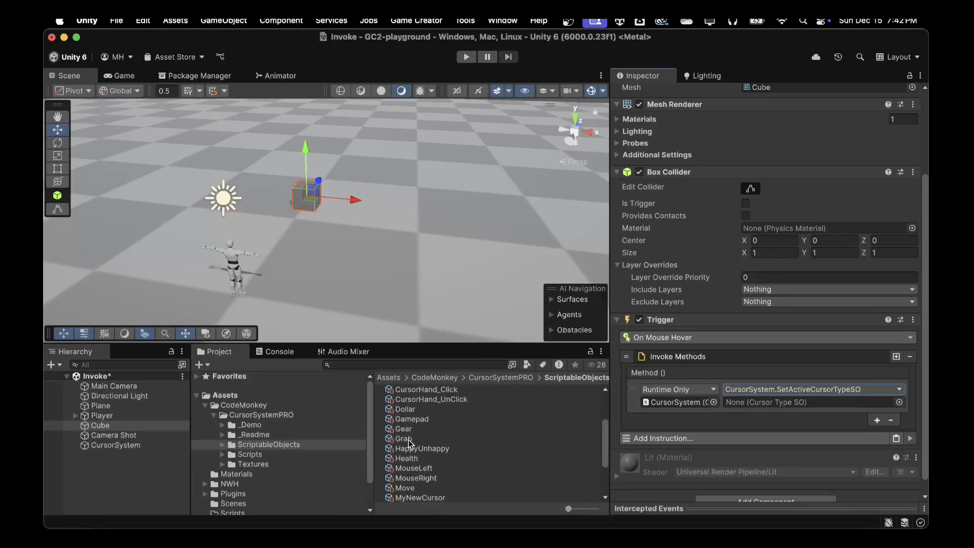
drag(409, 442, 754, 404)
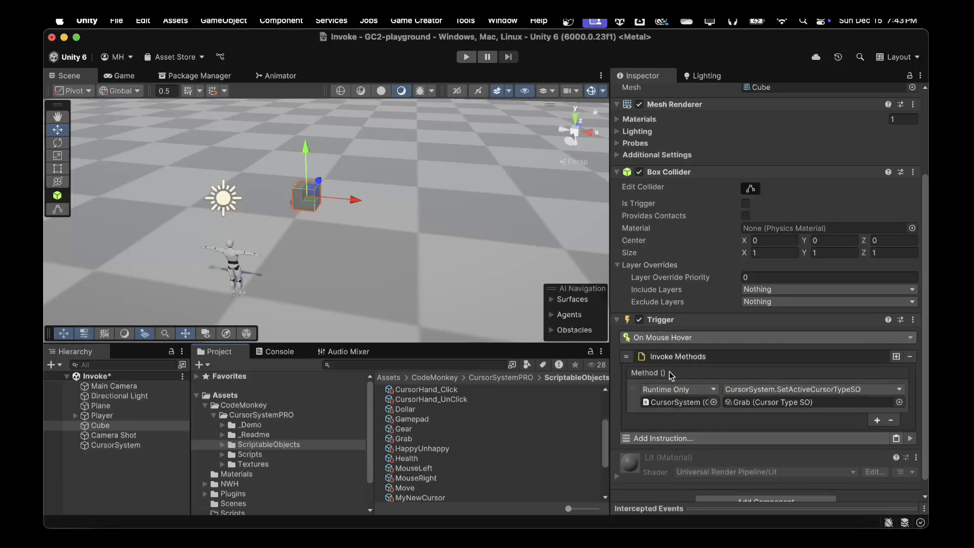
scroll(659, 409, down, 1)
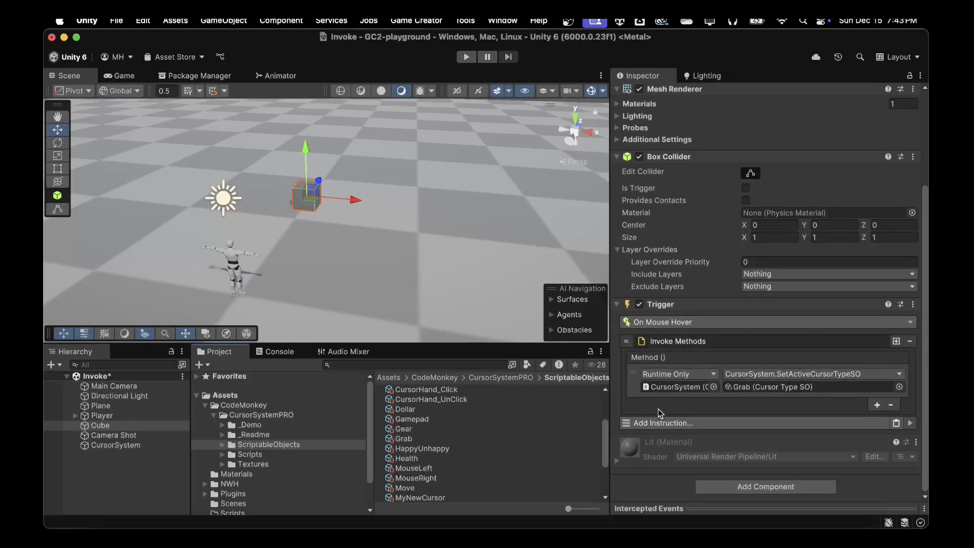
Run the scene and raise the Camera Shot's Y position to about 4.88 in play mode
click(466, 58)
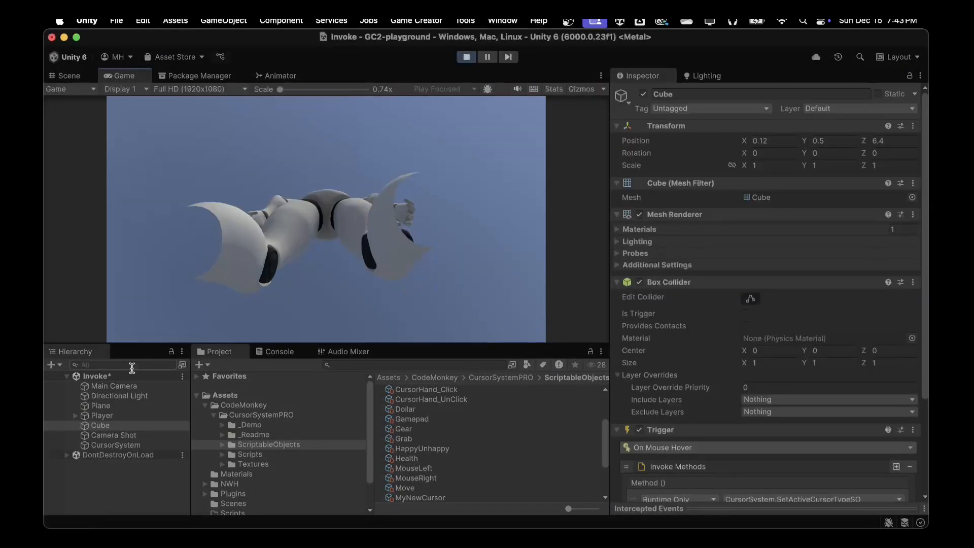
click(111, 437)
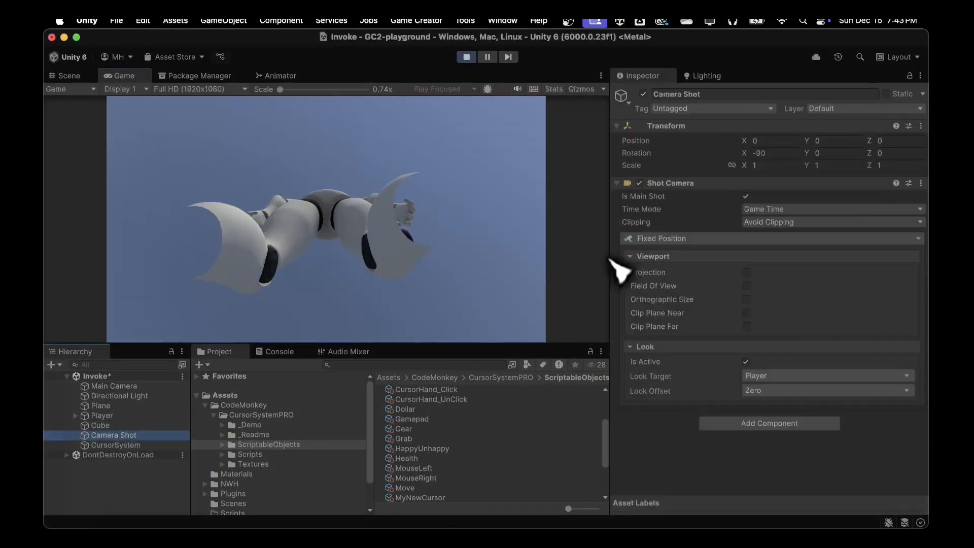
click(806, 145)
drag(805, 140, 881, 144)
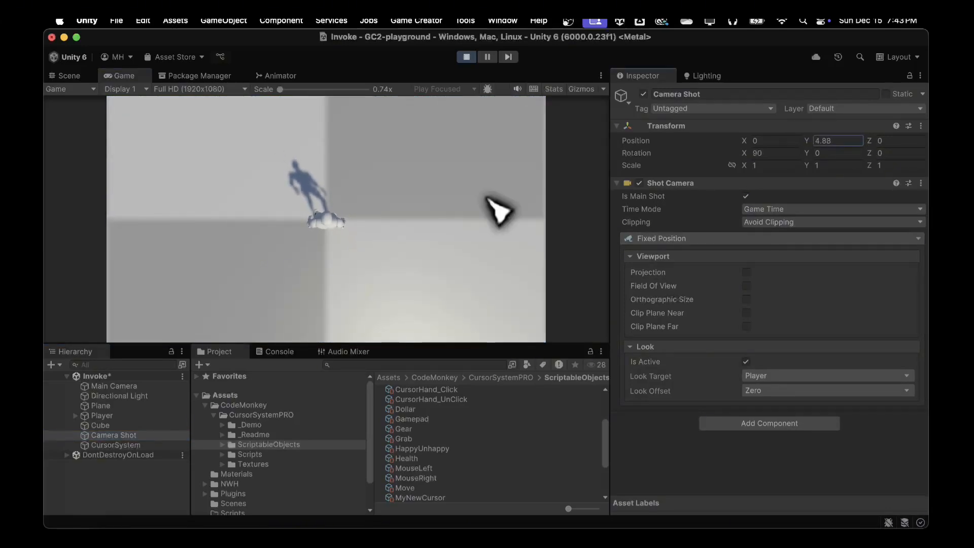
Walk the player around and point at and away from the cube to test the cursor change, then stop the scene
click(351, 193)
key(w)
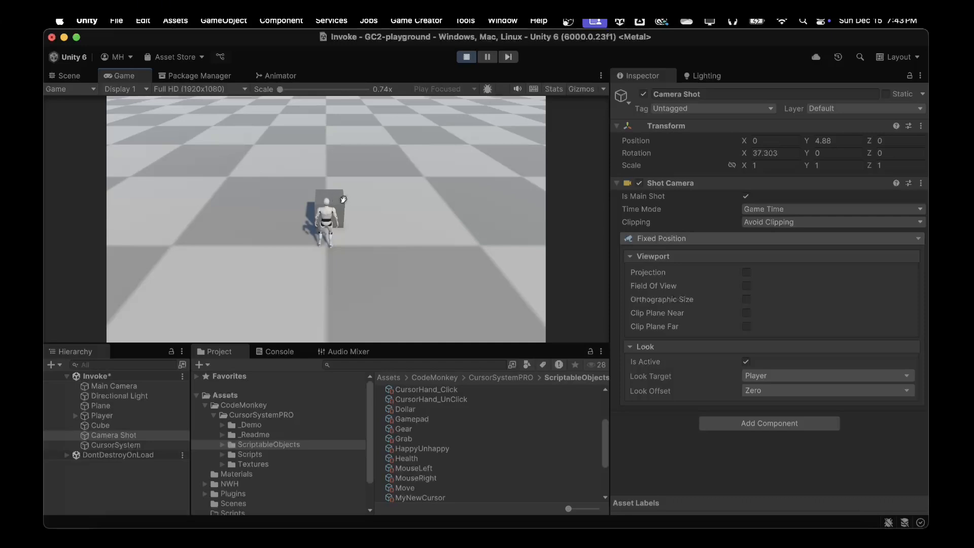
key(w)
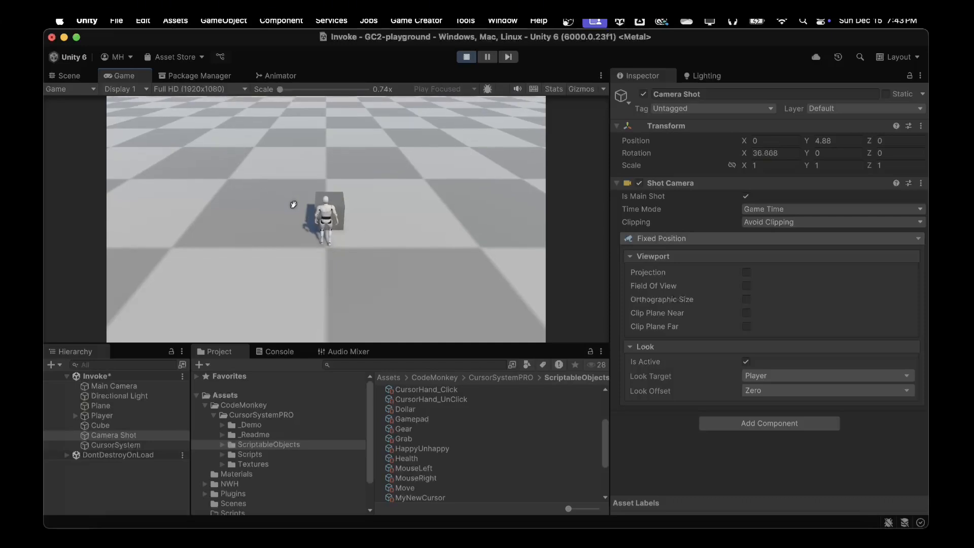
key(a)
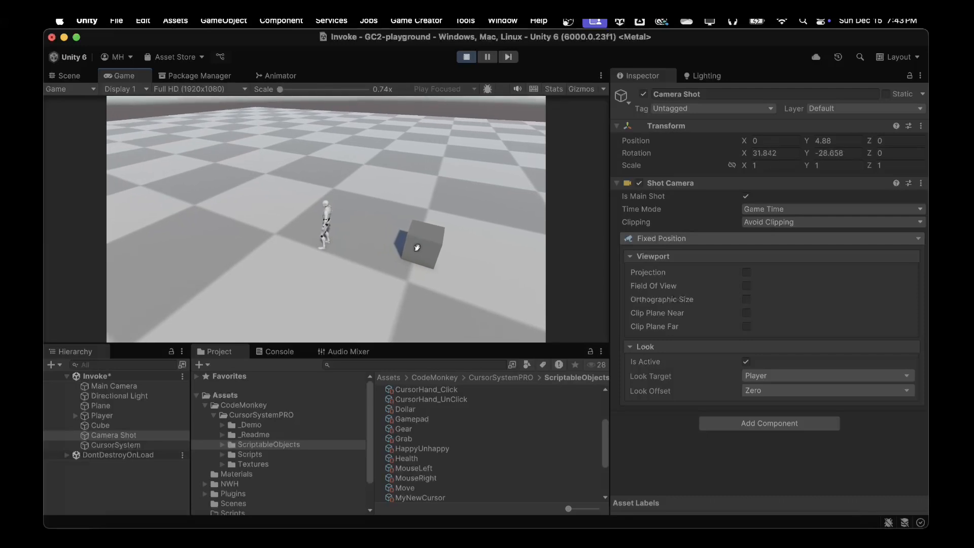
click(467, 57)
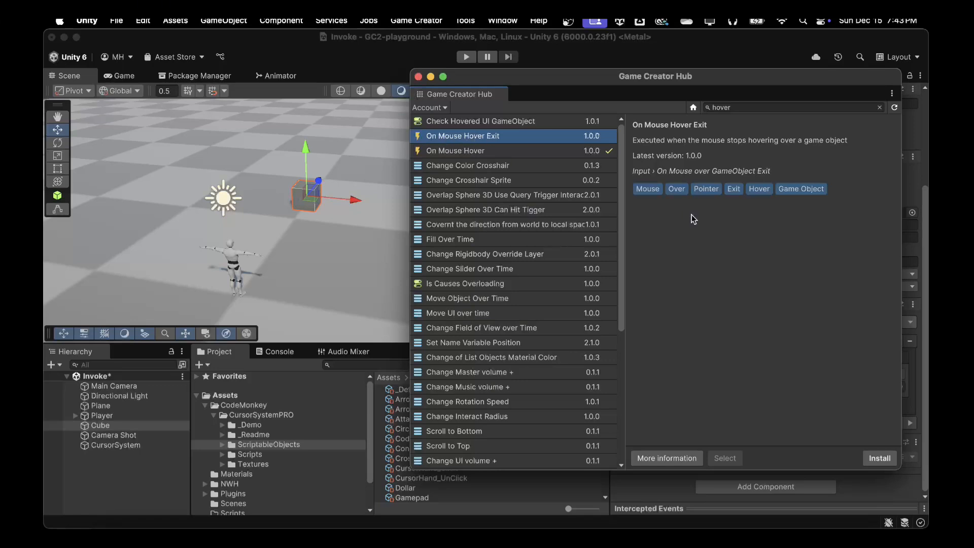
Install the On Mouse Hover Exit event from the Game Creator Hub and return to the Cube's components
click(876, 459)
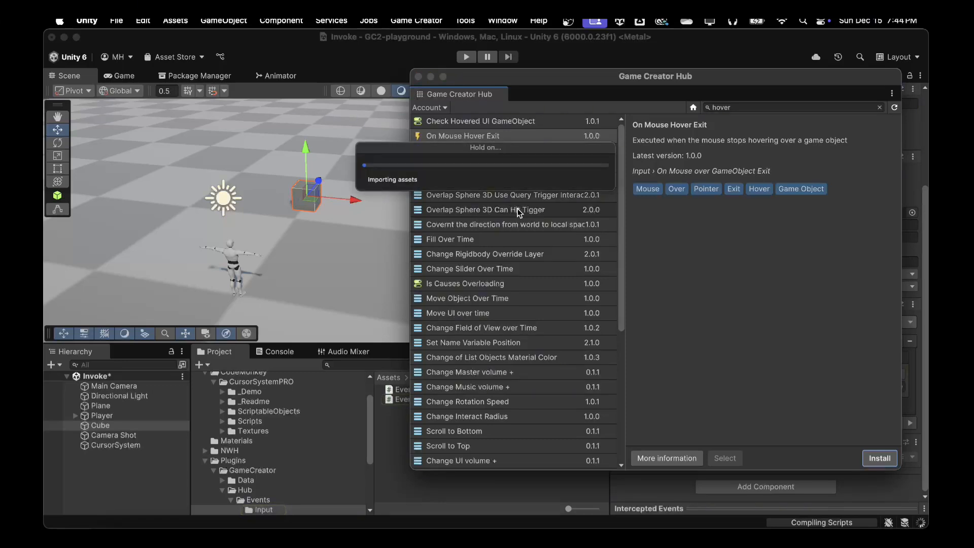
click(187, 423)
scroll(699, 415, down, 5)
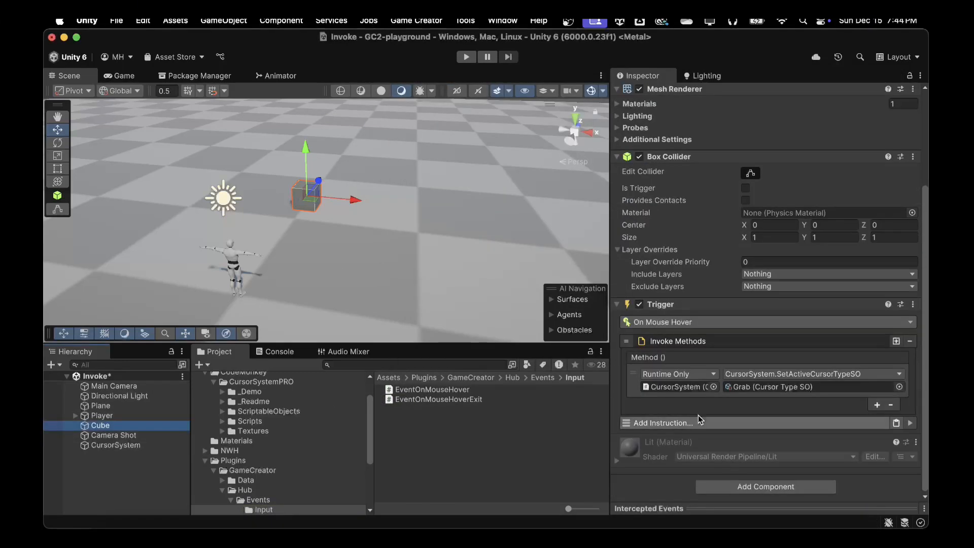
Add a second Trigger component to the Cube and set its event to On Mouse Hover Exit
click(746, 487)
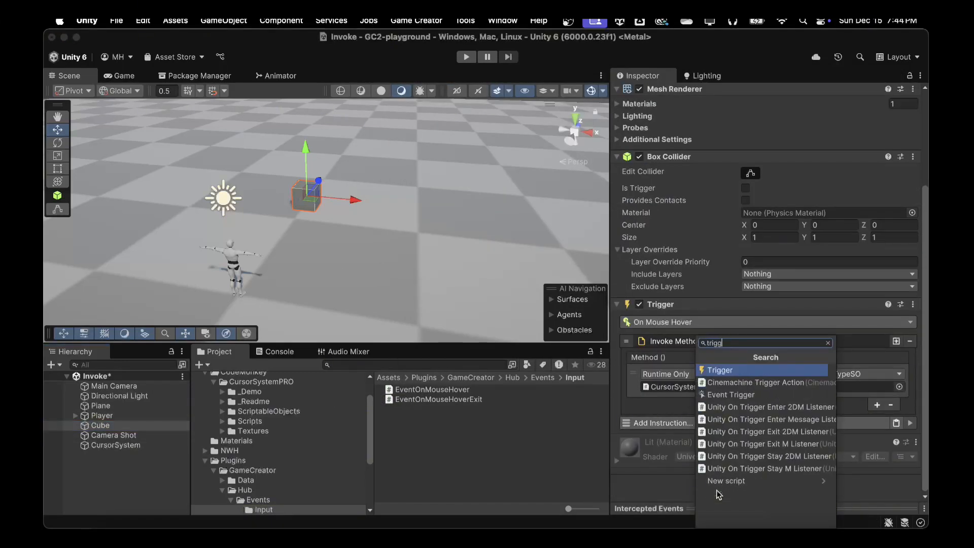
key(Return)
scroll(695, 425, down, 2)
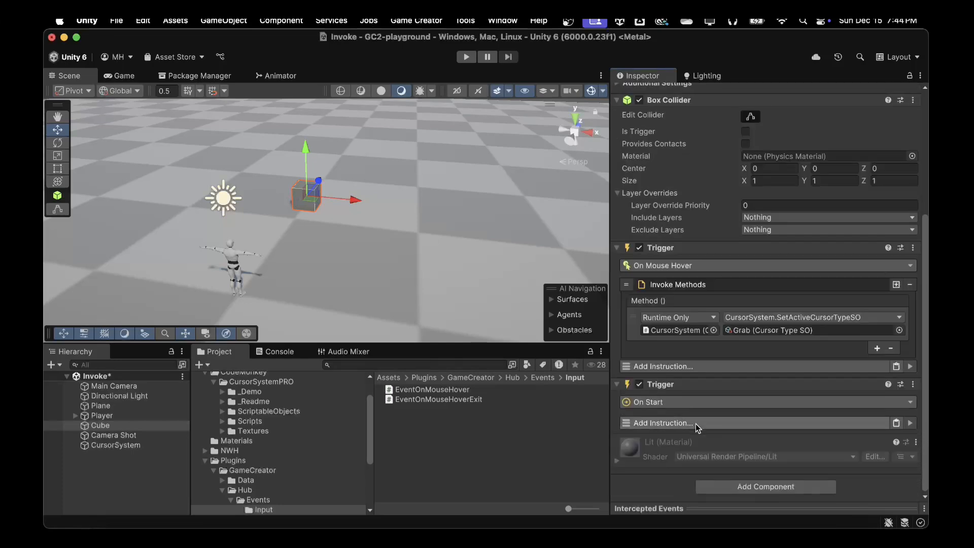
click(670, 401)
click(664, 239)
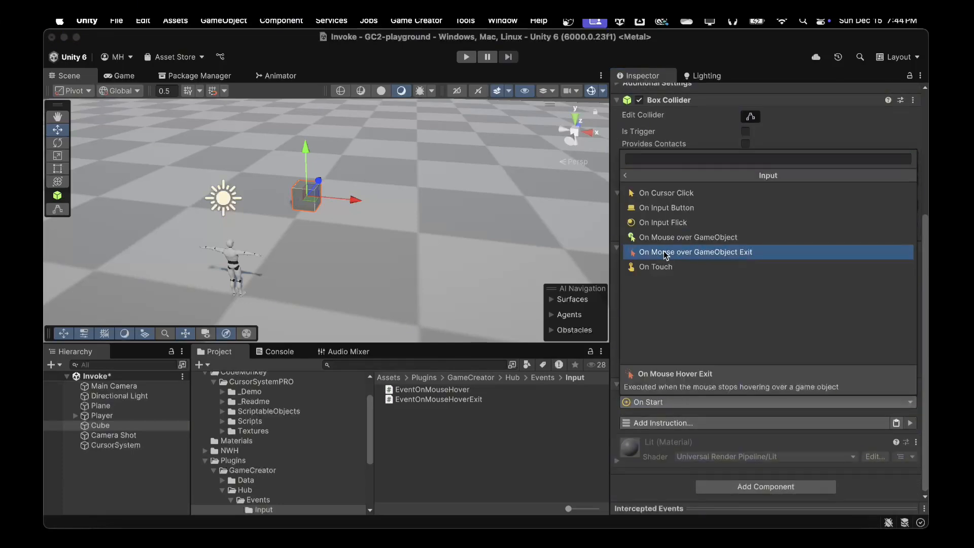
click(664, 251)
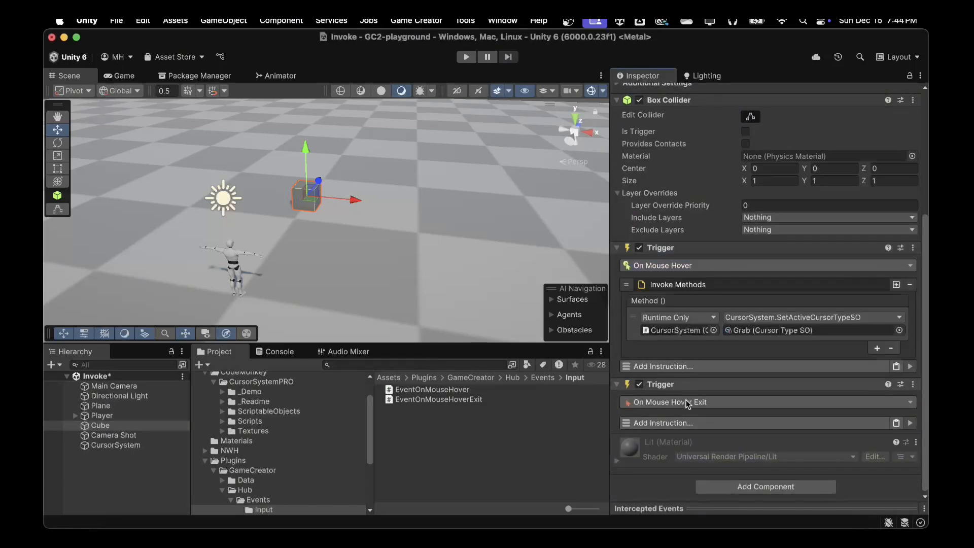
Add an Invoke Method instruction to the Cube's On Mouse Hover Exit trigger
click(682, 423)
text(invoke)
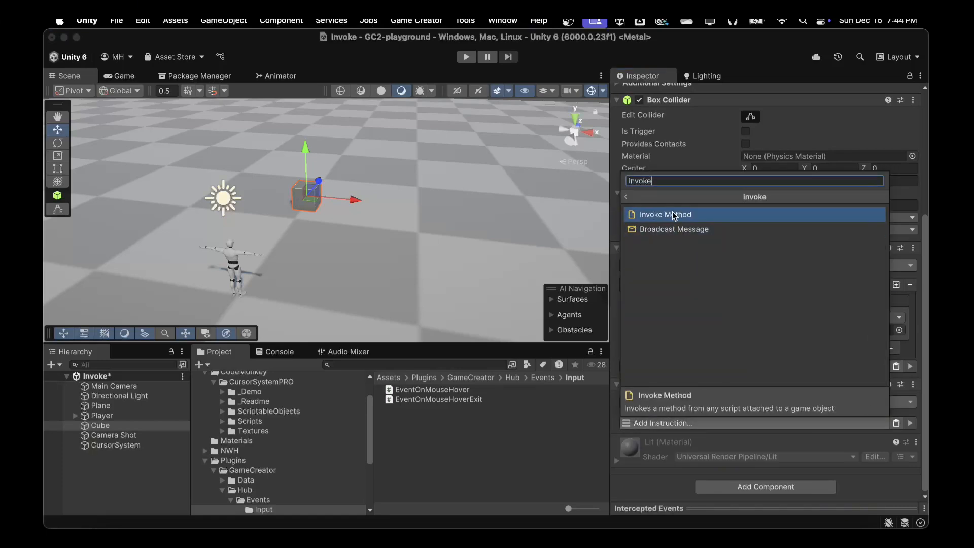
click(674, 216)
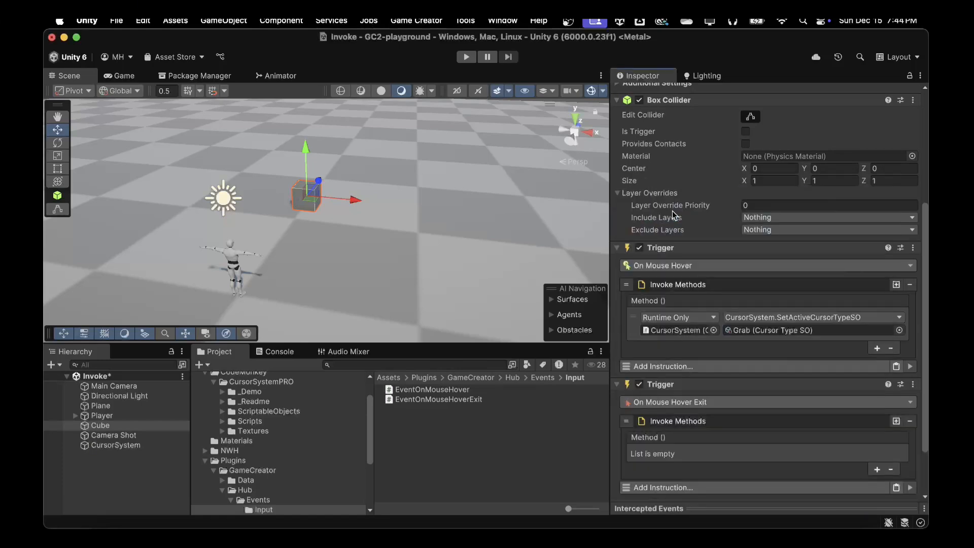
Add a method entry to the hover-exit Invoke Methods instruction that calls SetActiveCursorTypeSO on the CursorSystem object
scroll(818, 452, down, 3)
click(877, 404)
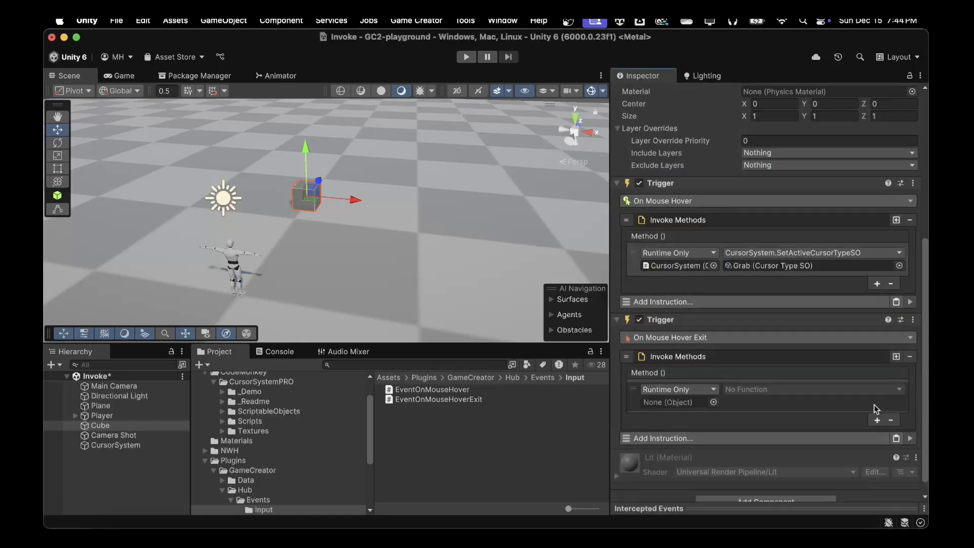
drag(116, 445, 687, 400)
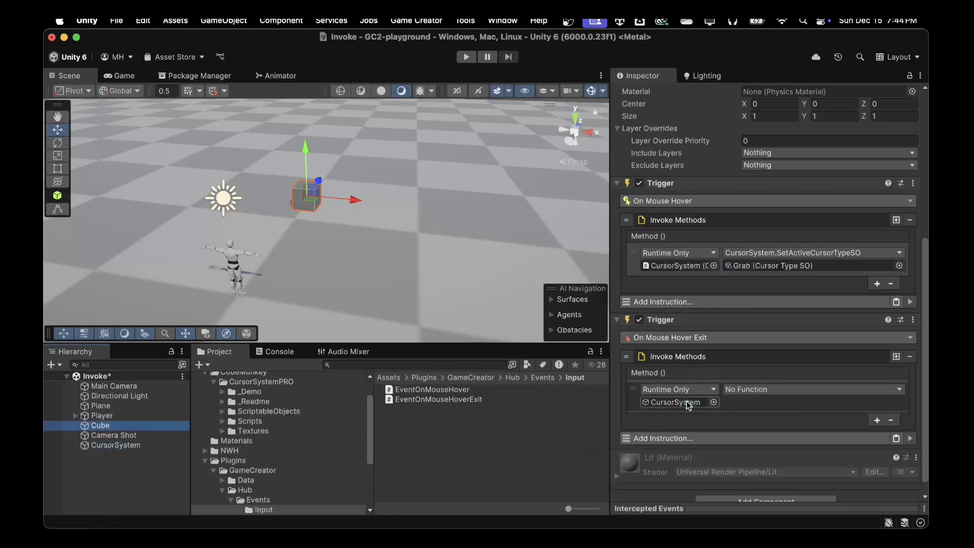
click(745, 389)
mouse_move(745, 451)
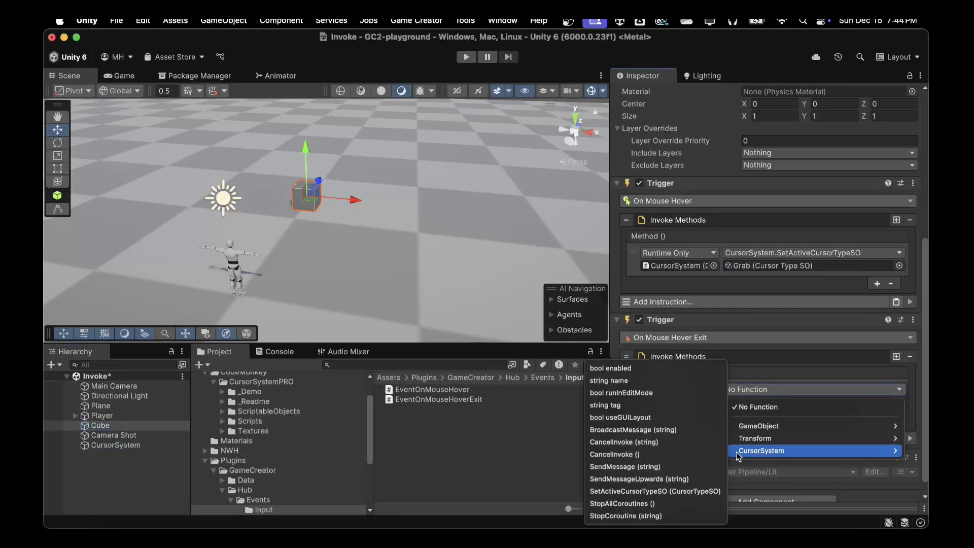
click(636, 491)
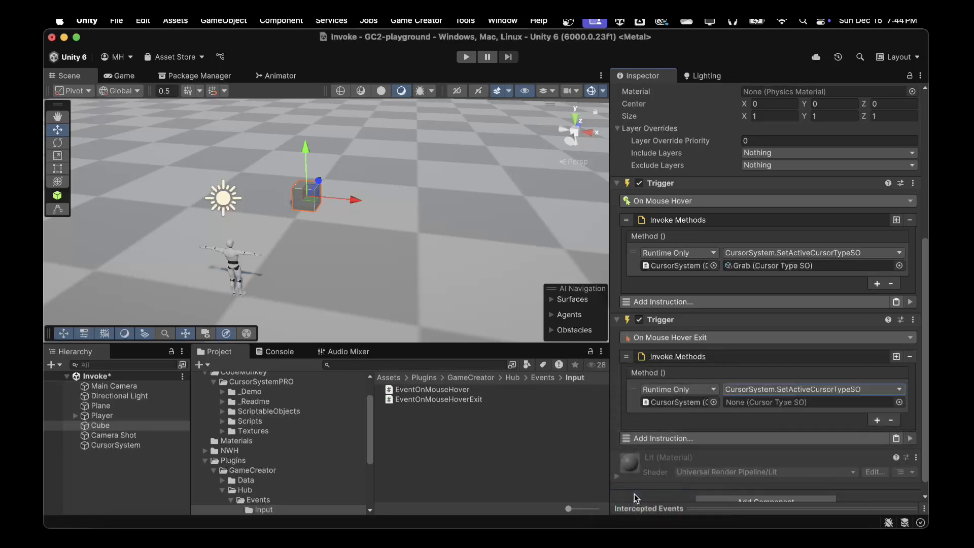
Assign the Arrow cursor asset as the hover-exit method's argument and as the CursorSystem's Starting Cursor Type SO
click(259, 411)
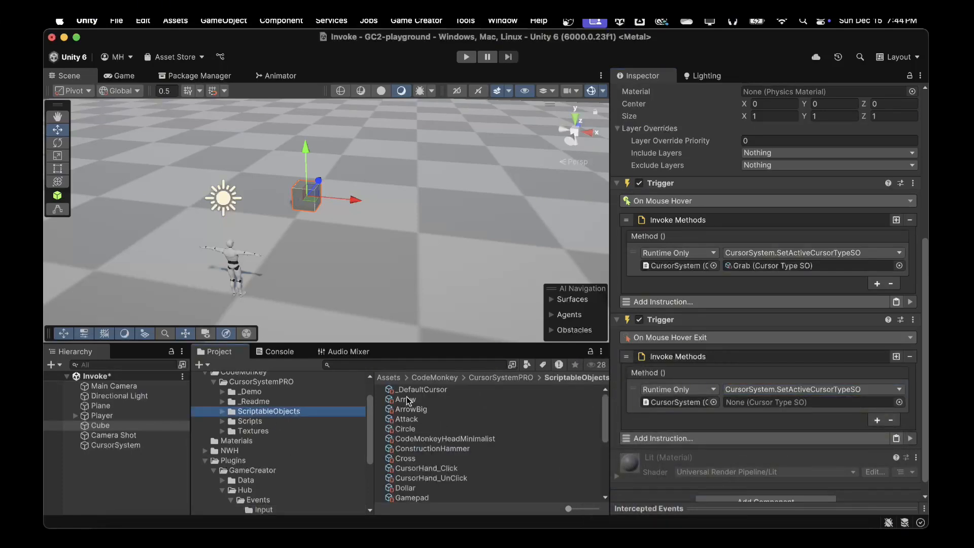
drag(407, 401, 755, 404)
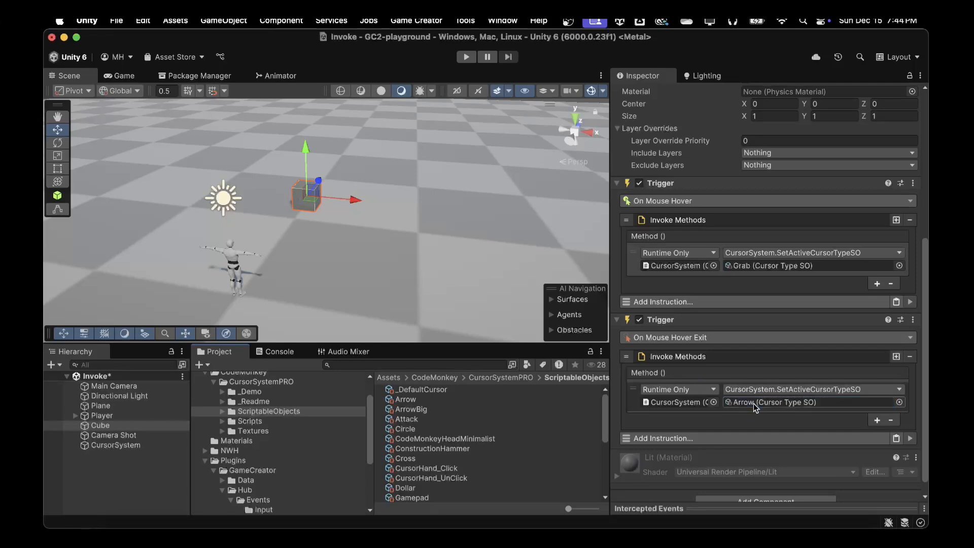
click(117, 445)
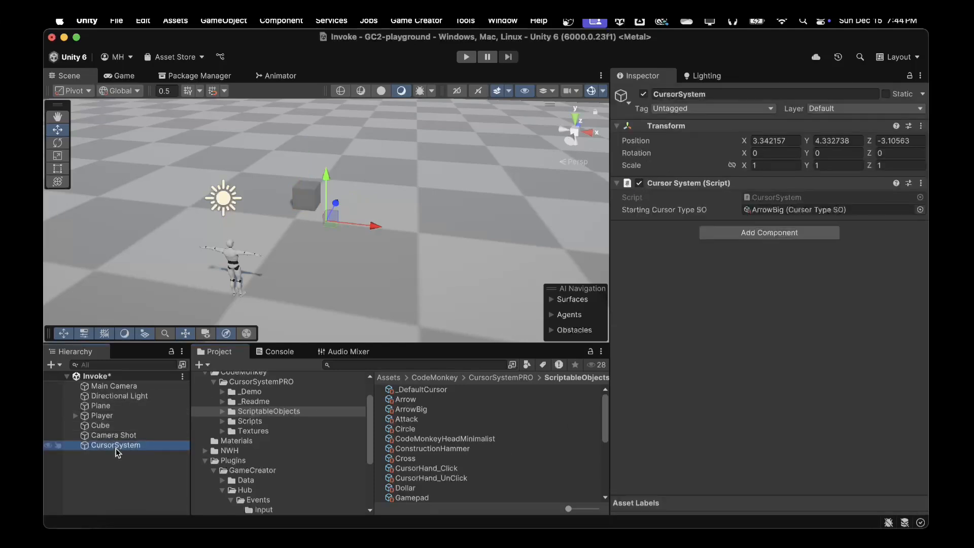
drag(408, 400, 762, 215)
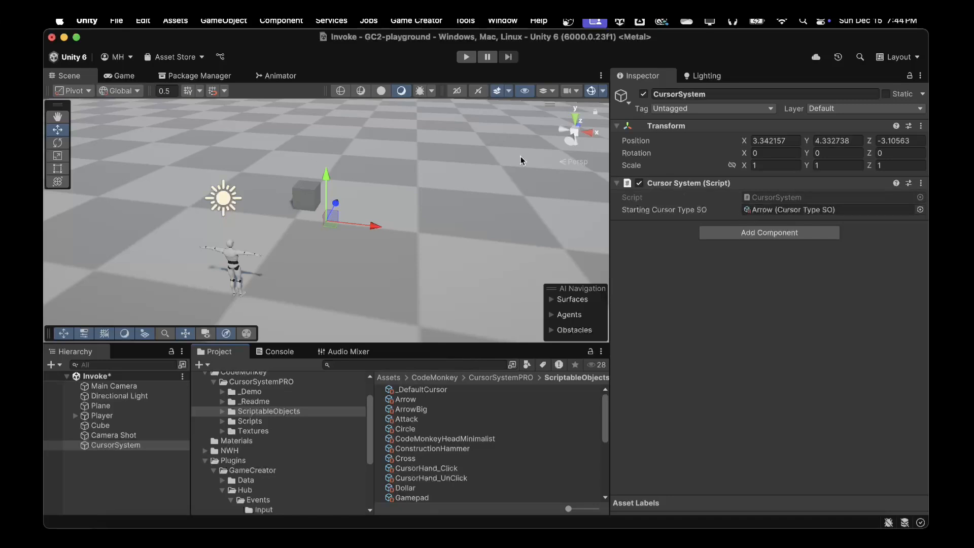
Set the Camera Shot's Y position to 5
click(100, 436)
click(833, 141)
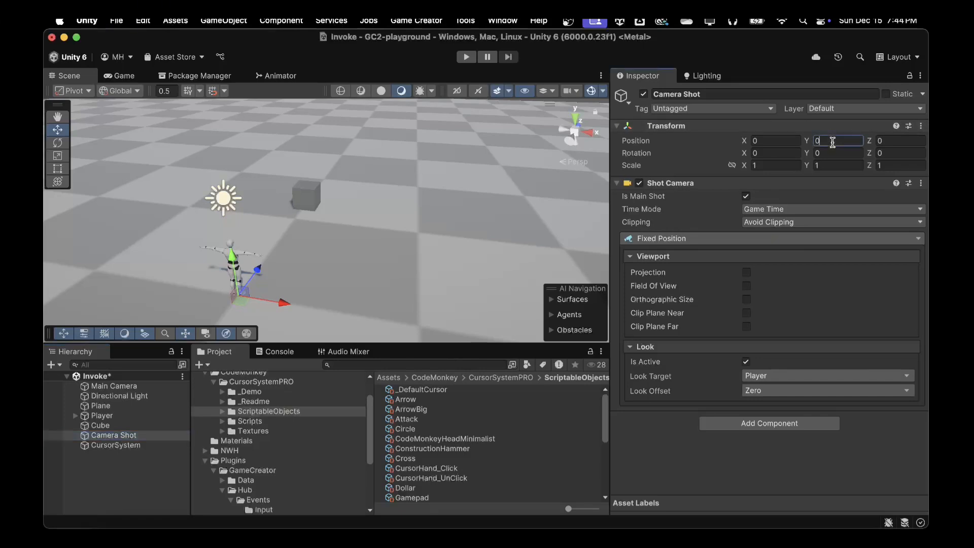
text(5)
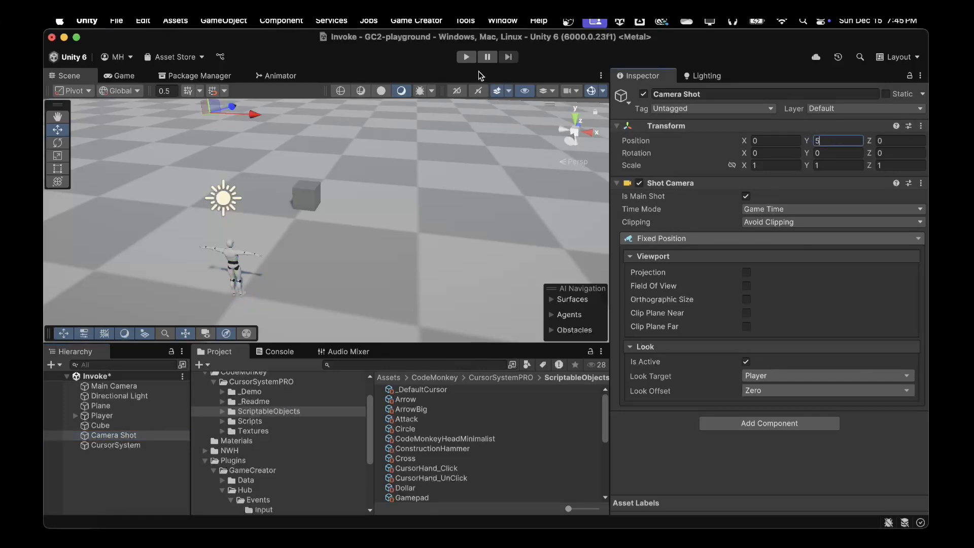
Run the scene and test the cursor on and off the cube while walking the player around it
click(463, 56)
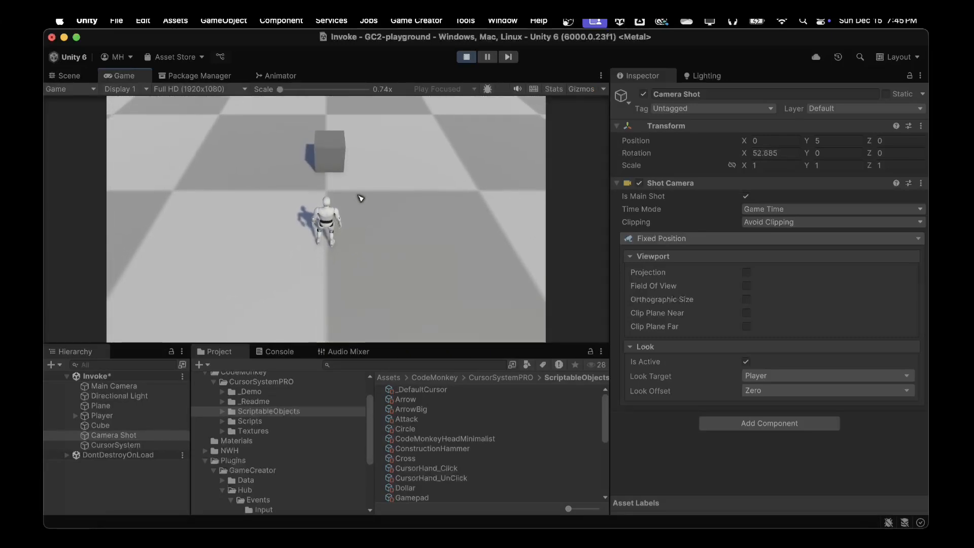
click(331, 156)
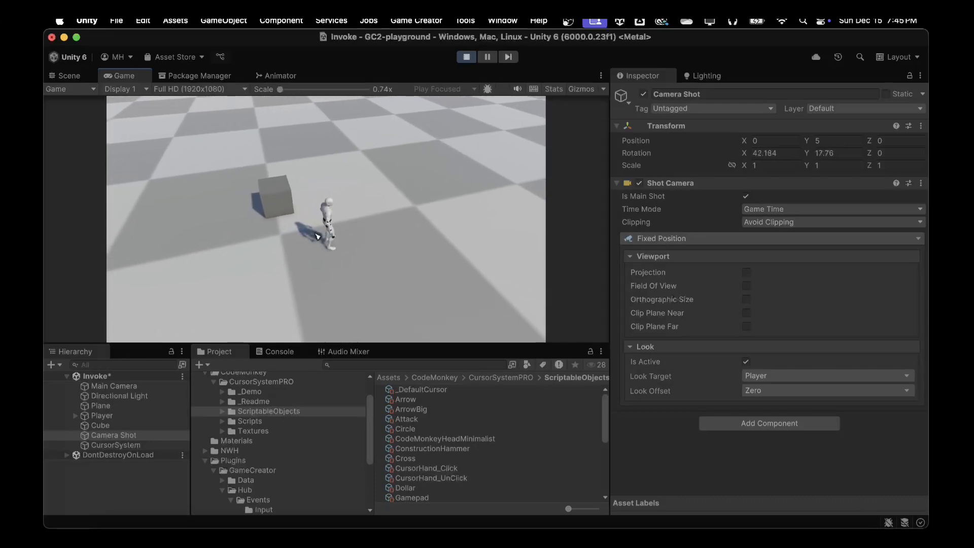
key(a)
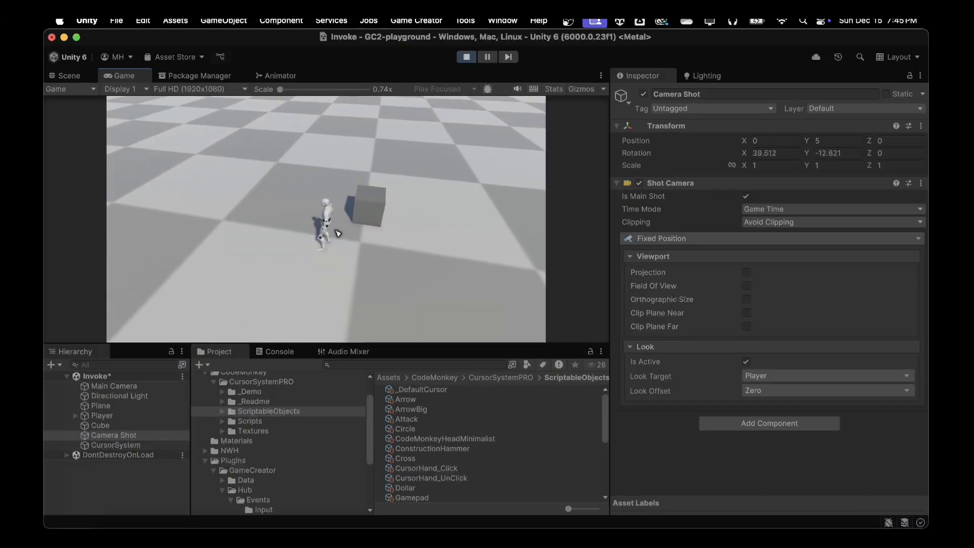
key(s)
key(d)
key(w)
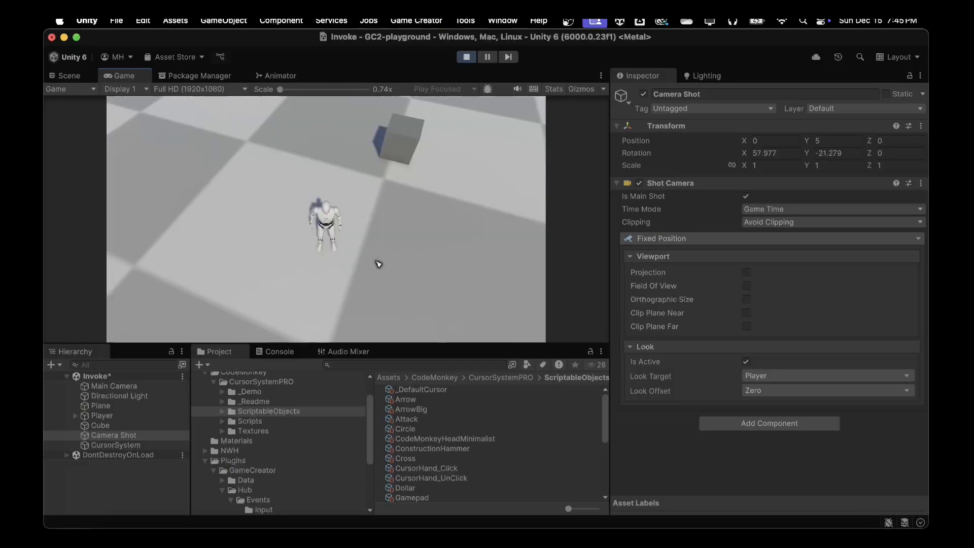
key(w)
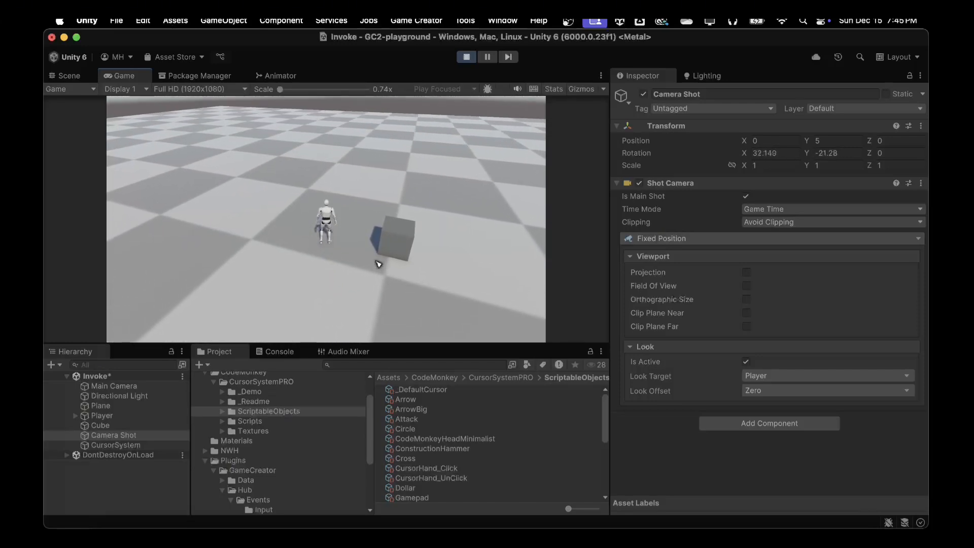
key(d)
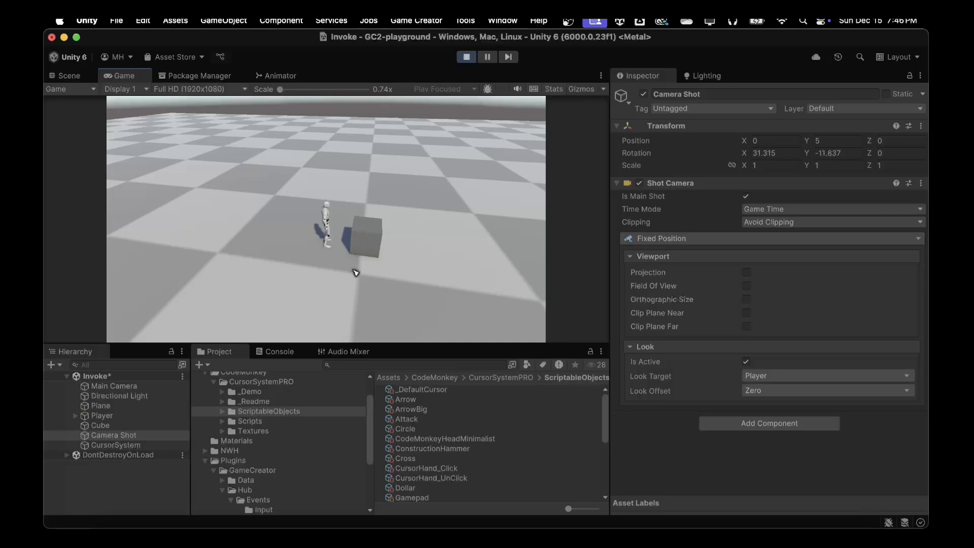
key(s)
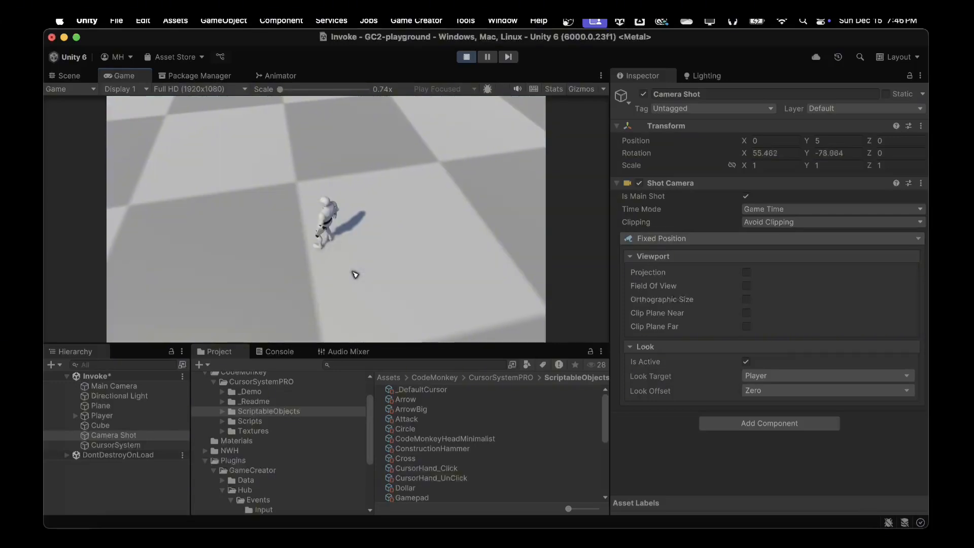